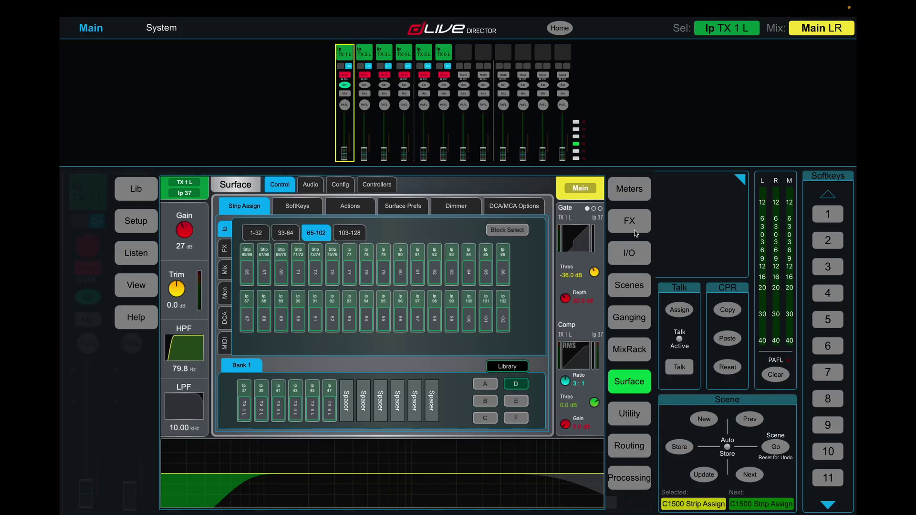
- Recall the DEFAULT strip layout onto bank E and list the FX sources
left_click(516, 401)
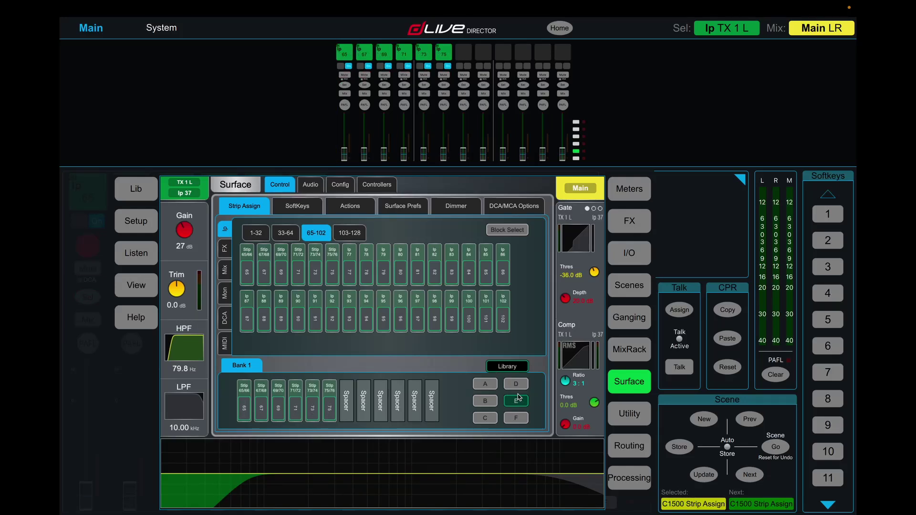
left_click(508, 366)
left_click(358, 300)
left_click(420, 283)
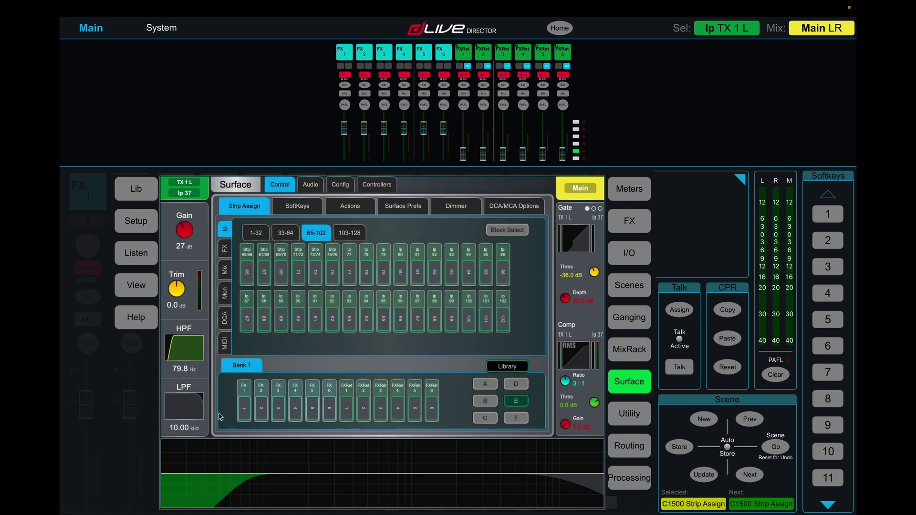
left_click(225, 248)
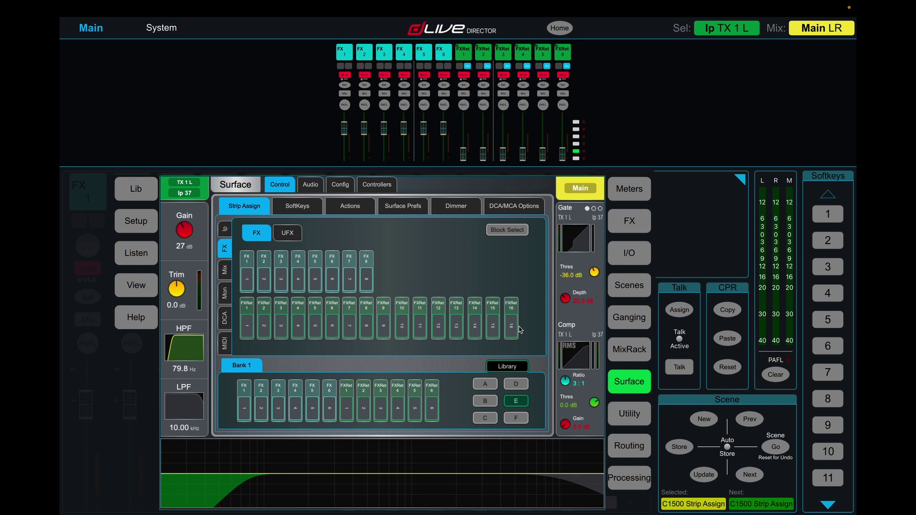
- Bring up the FX rack, look over the UltraFX units, then return to the standard eight FX units
left_click(633, 226)
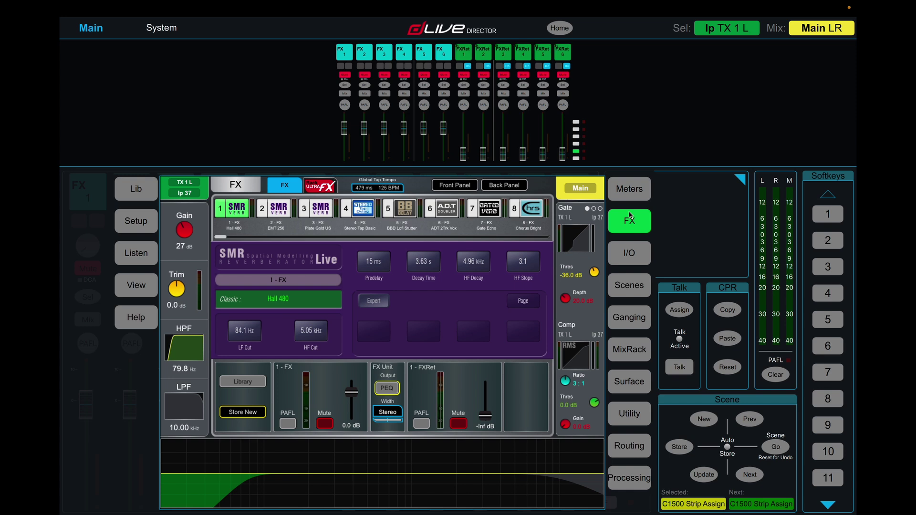
left_click_drag(222, 239, 202, 248)
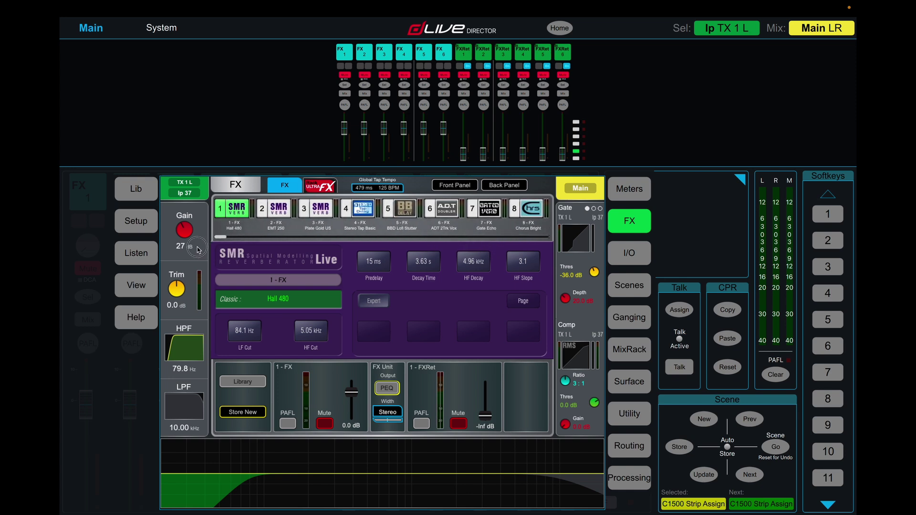
left_click(317, 188)
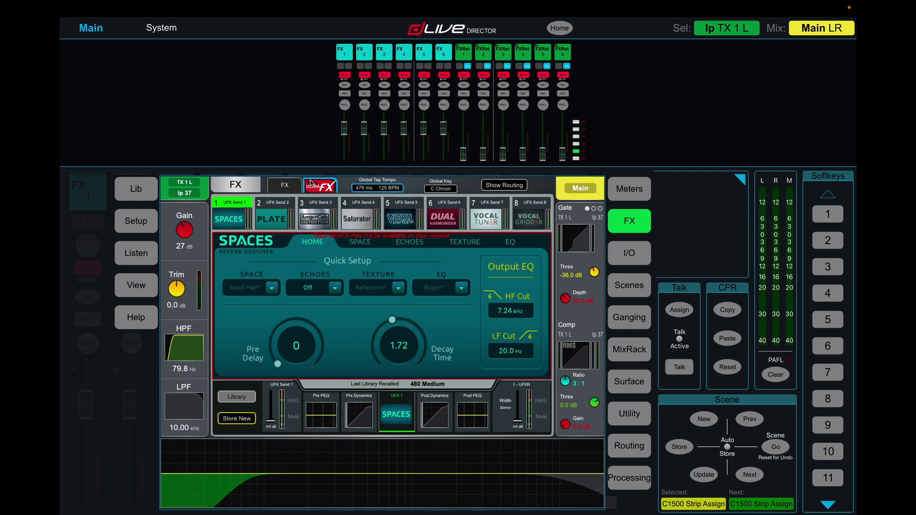
left_click(287, 186)
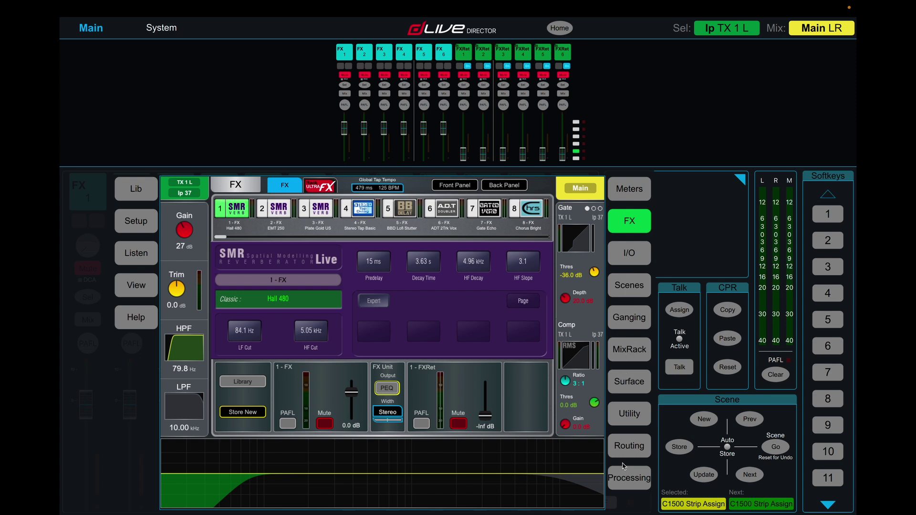
- Review FX 1's reverb expert and reflections parameters, then show FX Return 1's PEQ page
left_click(629, 482)
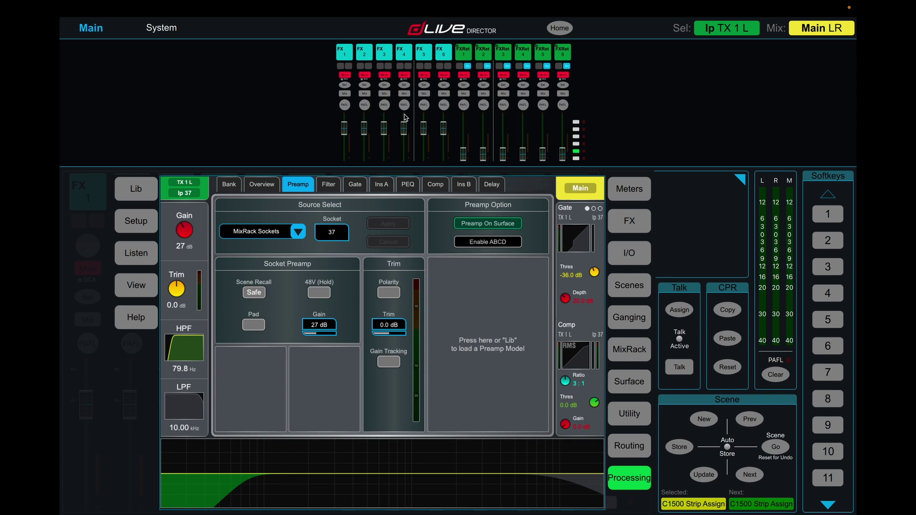
left_click(345, 51)
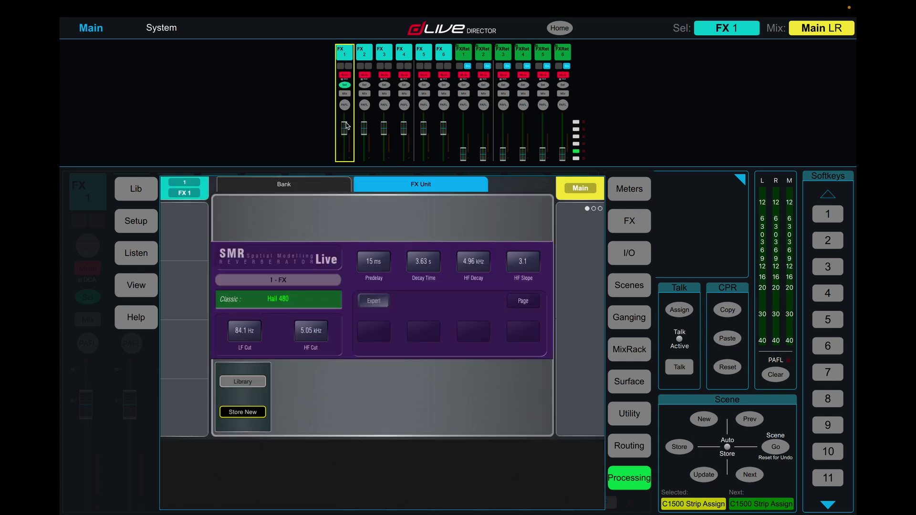
left_click(315, 187)
left_click(417, 186)
left_click(371, 302)
left_click(375, 300)
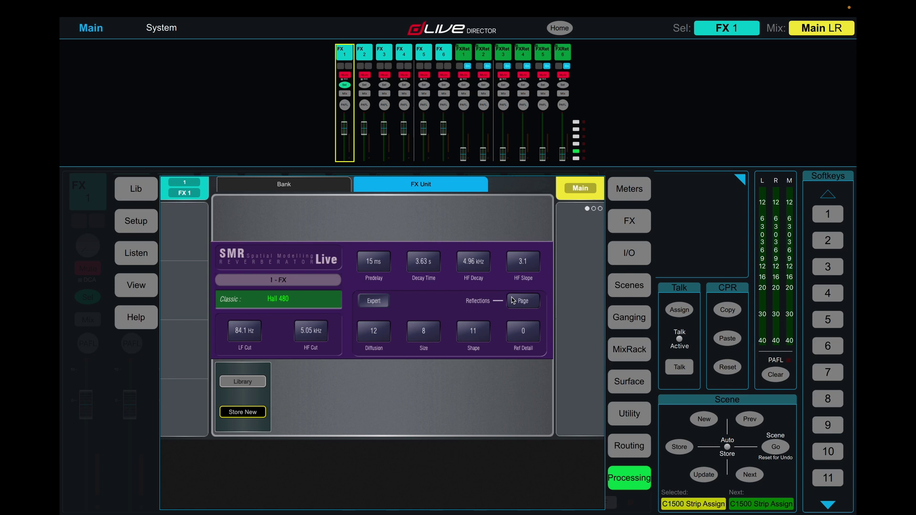
left_click(520, 301)
left_click(462, 51)
left_click(448, 185)
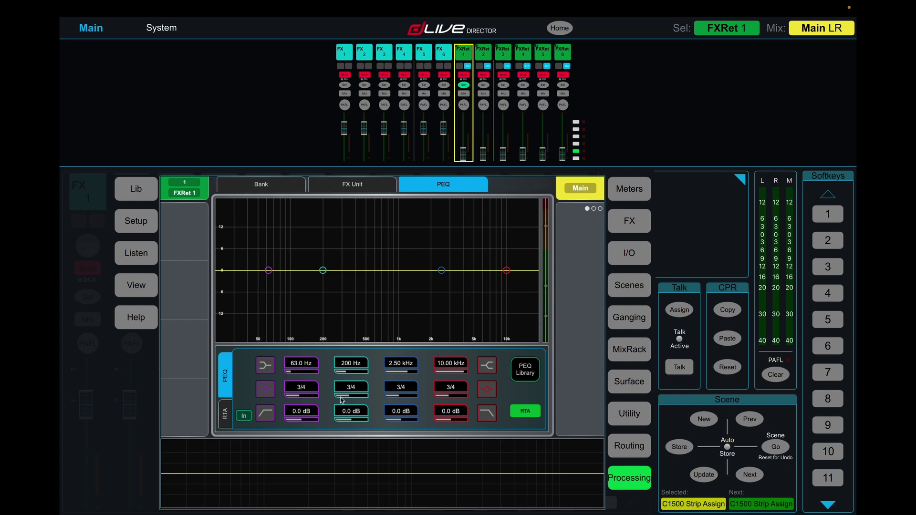
- Switch FX Return 1's low EQ band to high-pass and high band to low-pass
left_click(267, 419)
left_click(483, 416)
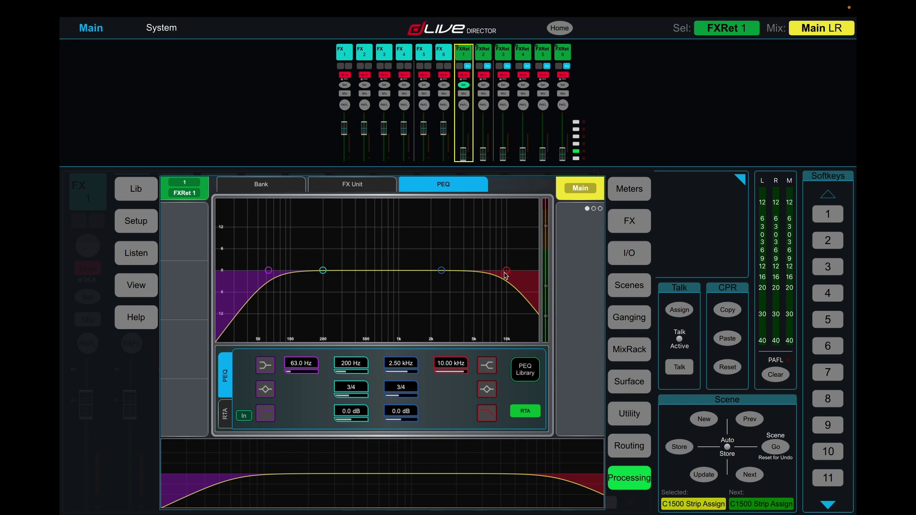
left_click(630, 220)
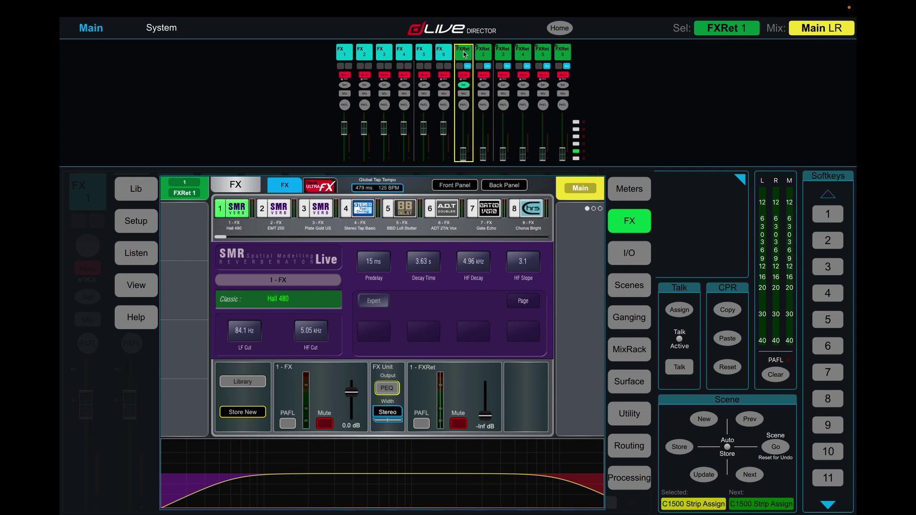
- Select FX slot 1 and show its back panel, patched from the Mono FX1 Bus
left_click(639, 218)
left_click(638, 232)
left_click(233, 213)
left_click(505, 185)
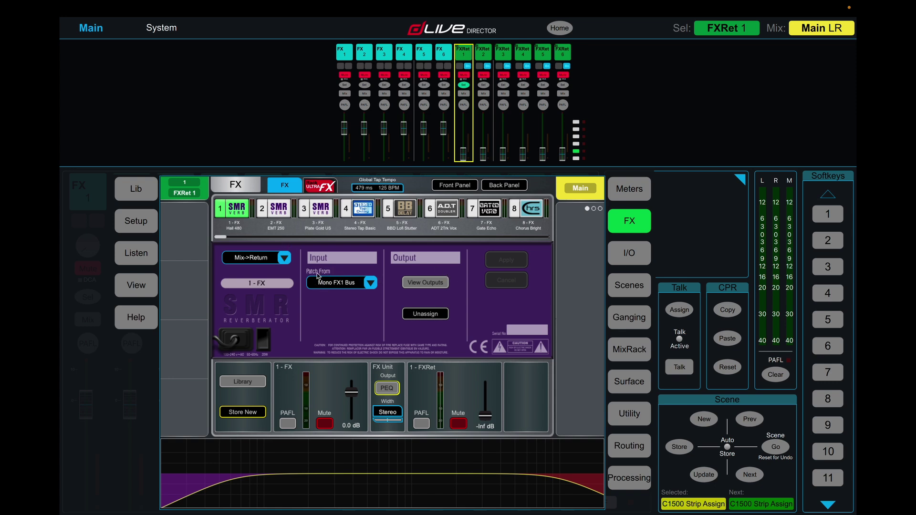
- Patch FX units 1 and 2 from Mono Aux 1 and Mono Aux 2
left_click(370, 285)
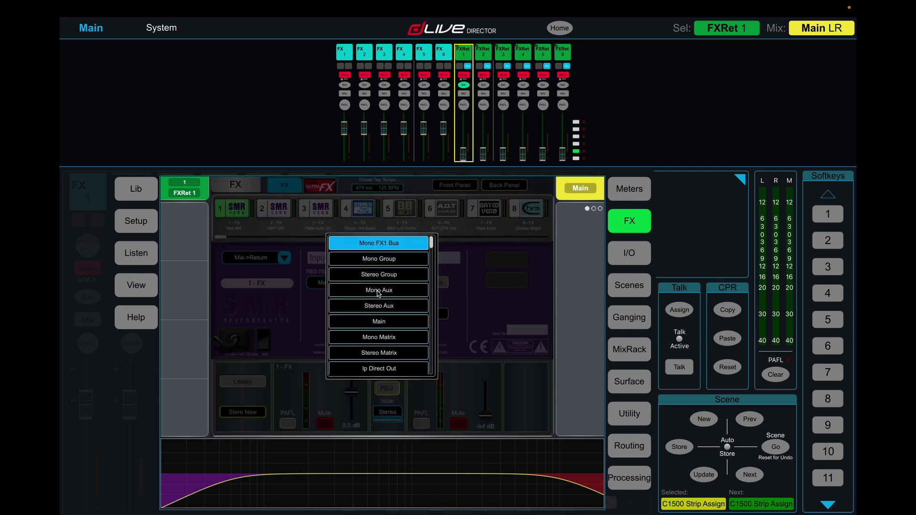
left_click(372, 290)
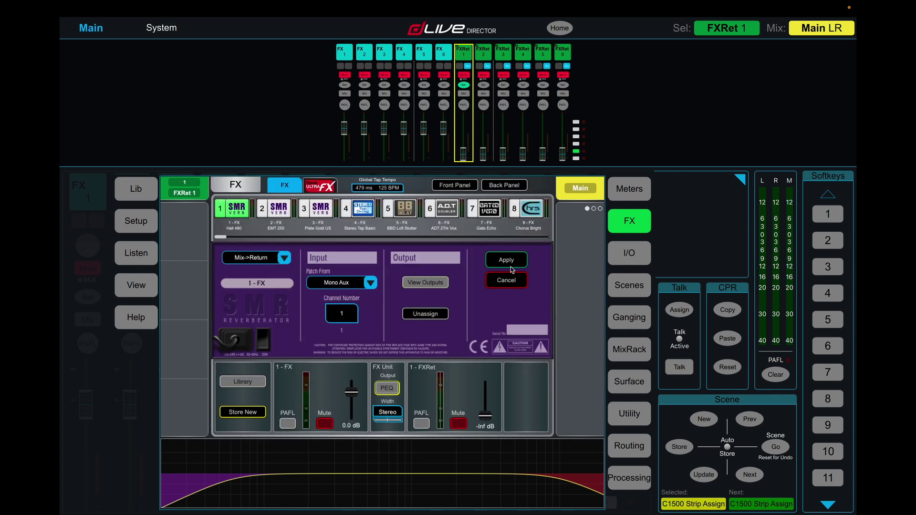
left_click(520, 263)
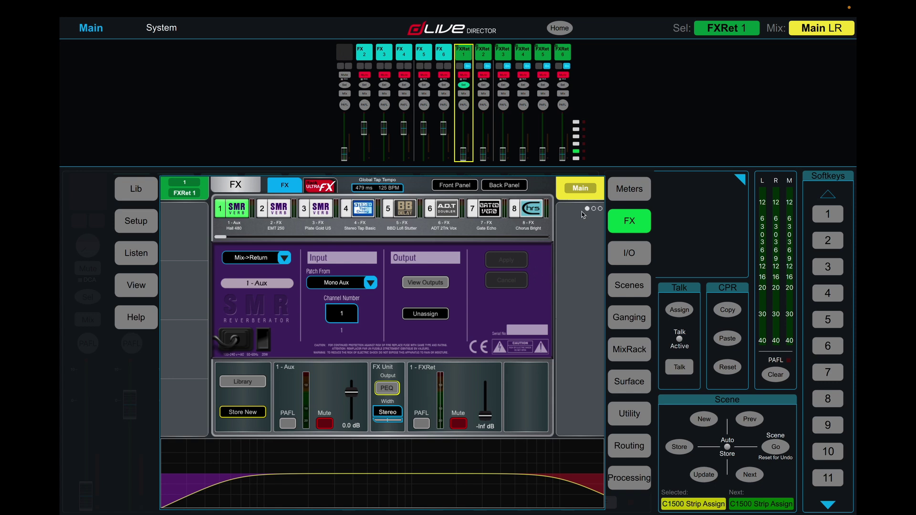
left_click(279, 210)
left_click(347, 283)
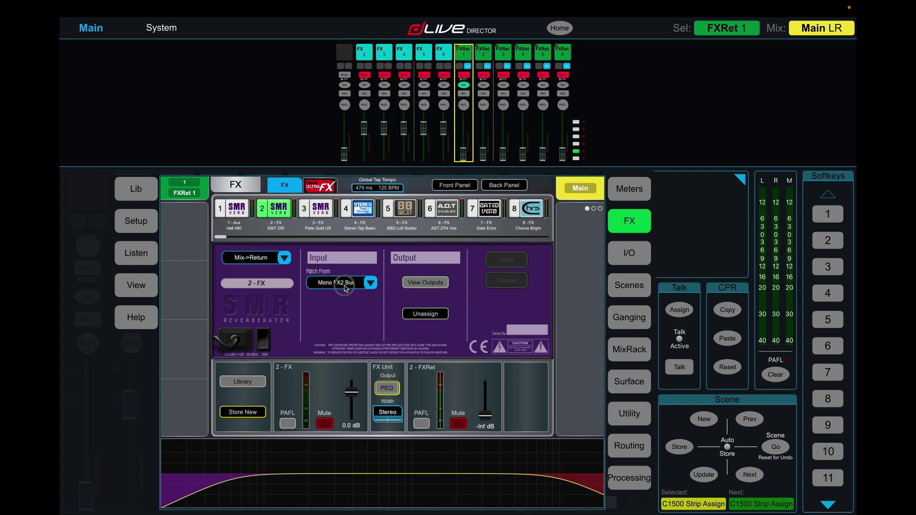
left_click(389, 291)
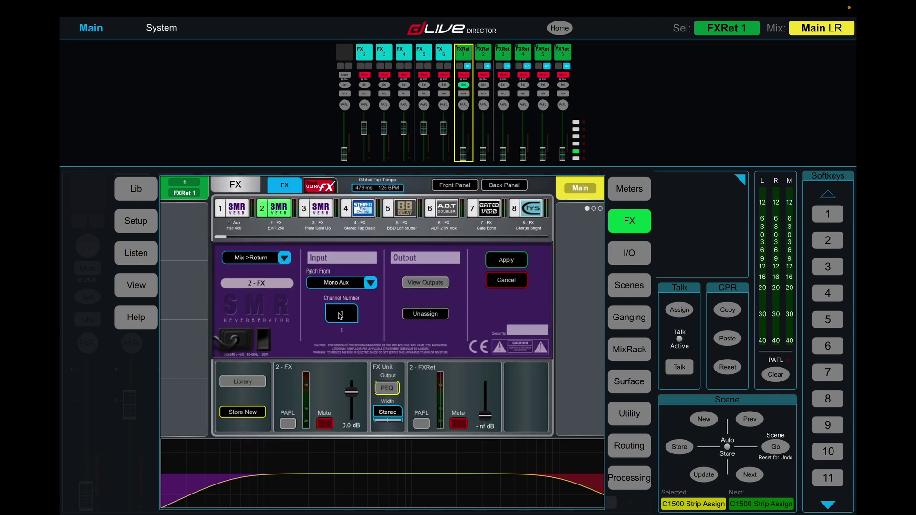
left_click(496, 263)
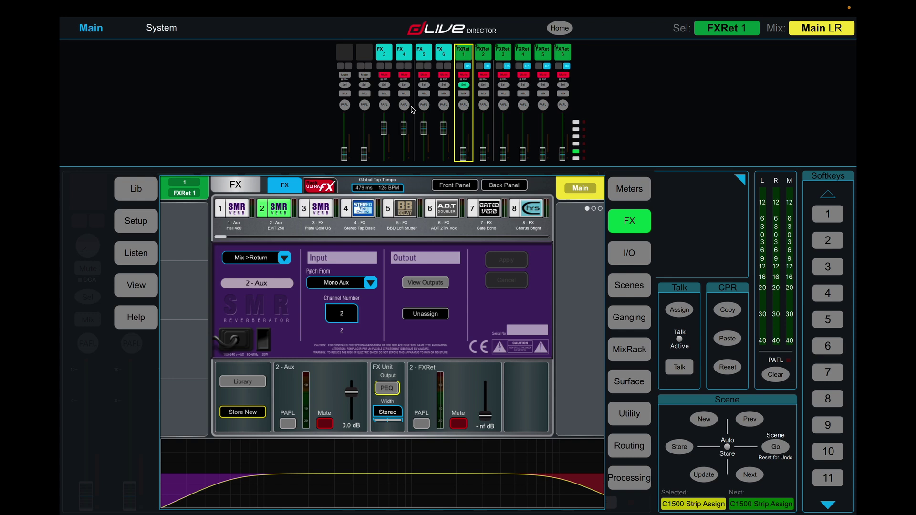
- Patch FX unit 3 from Mono Aux channel 3
left_click(317, 210)
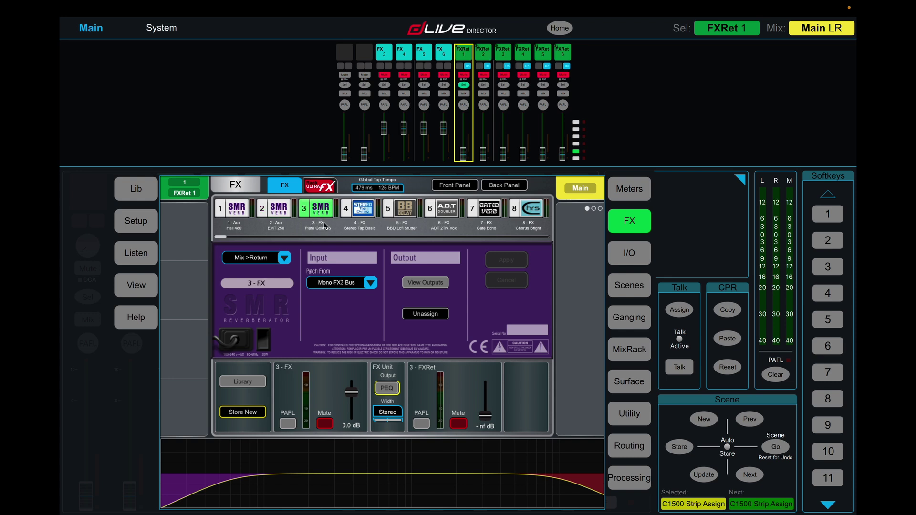
left_click(370, 283)
left_click(388, 297)
left_click(342, 313)
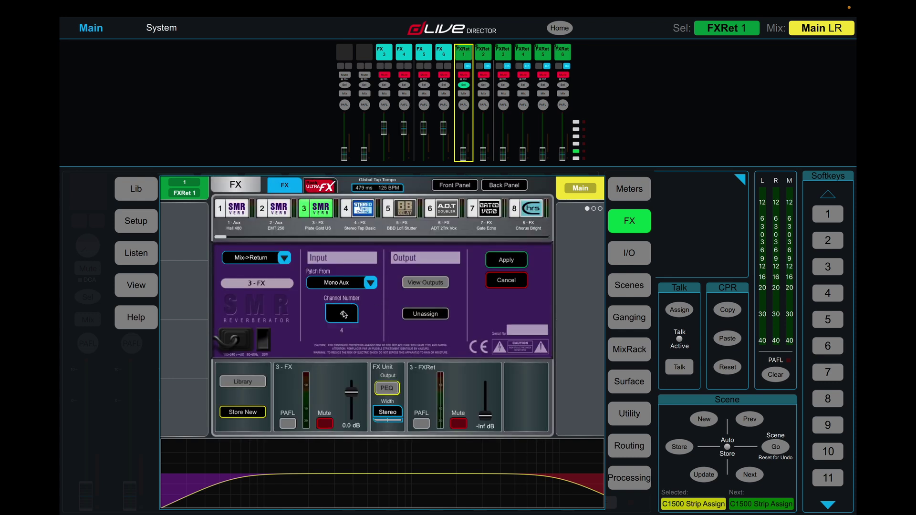
type("3")
key("Return")
left_click(523, 262)
- Patch FX unit 4 from Mono Aux channel 4
left_click(362, 212)
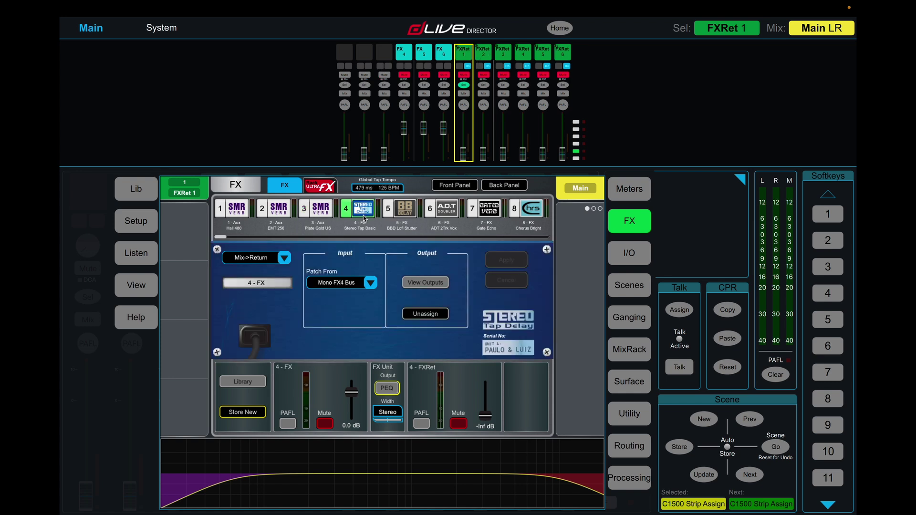
left_click(362, 282)
left_click(396, 293)
left_click(342, 308)
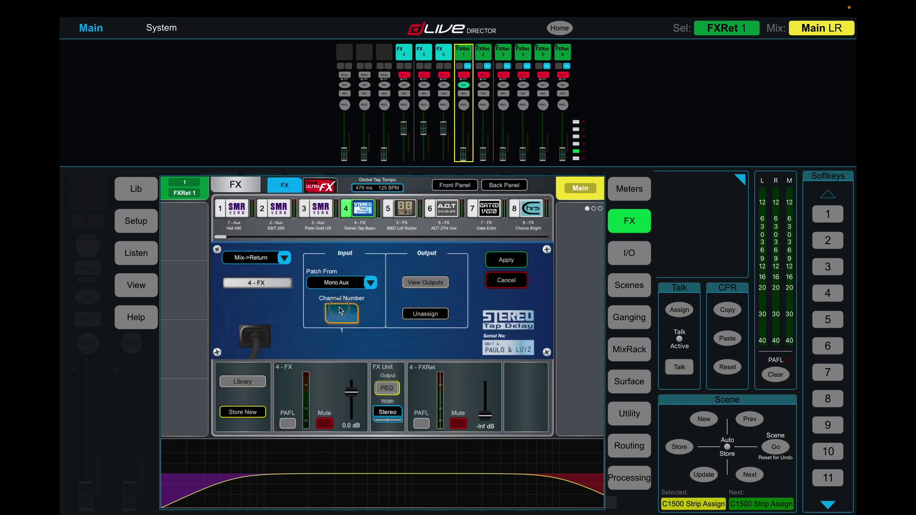
type("4")
key("Return")
left_click(510, 260)
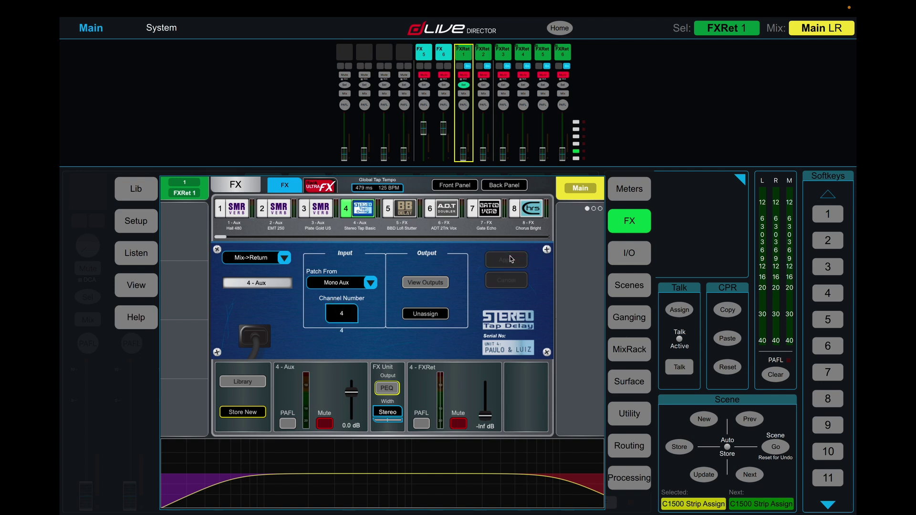
- Patch FX unit 5 from Mono Aux 5
left_click(410, 208)
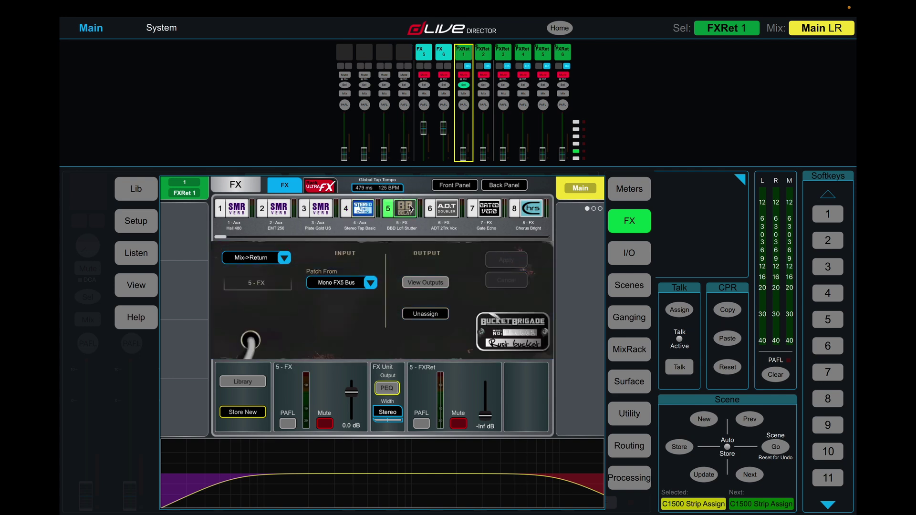
left_click(369, 285)
left_click(382, 287)
left_click(343, 310)
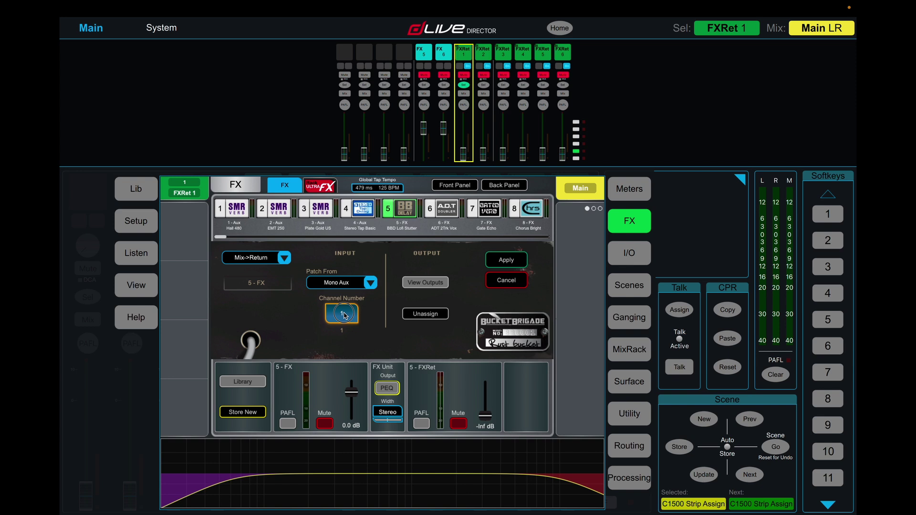
left_click(512, 260)
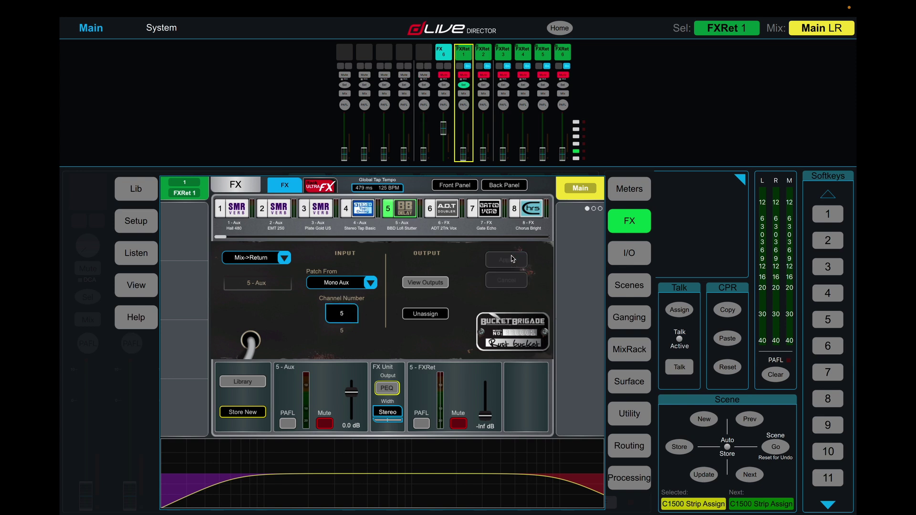
- Patch FX unit 6 from Mono Aux channel 6
left_click(453, 213)
left_click(369, 283)
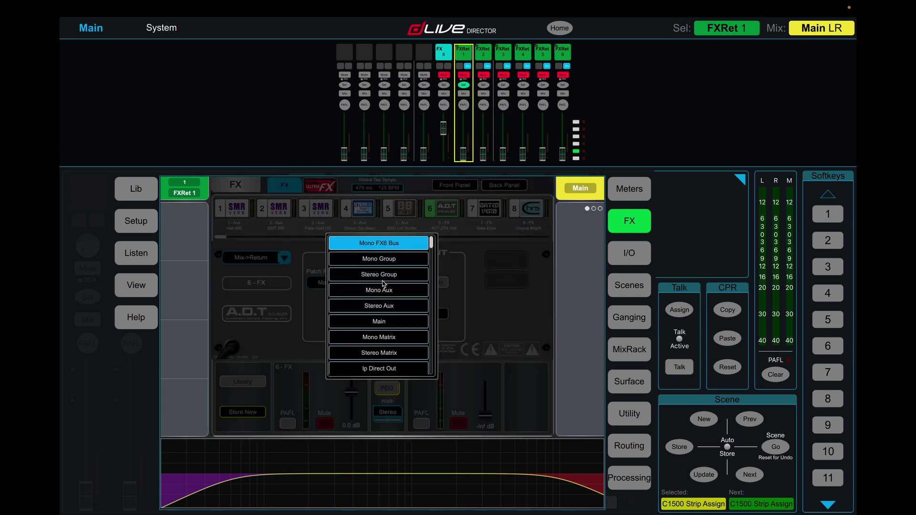
left_click(384, 292)
left_click(348, 323)
left_click_drag(348, 323, 360, 321)
left_click(505, 263)
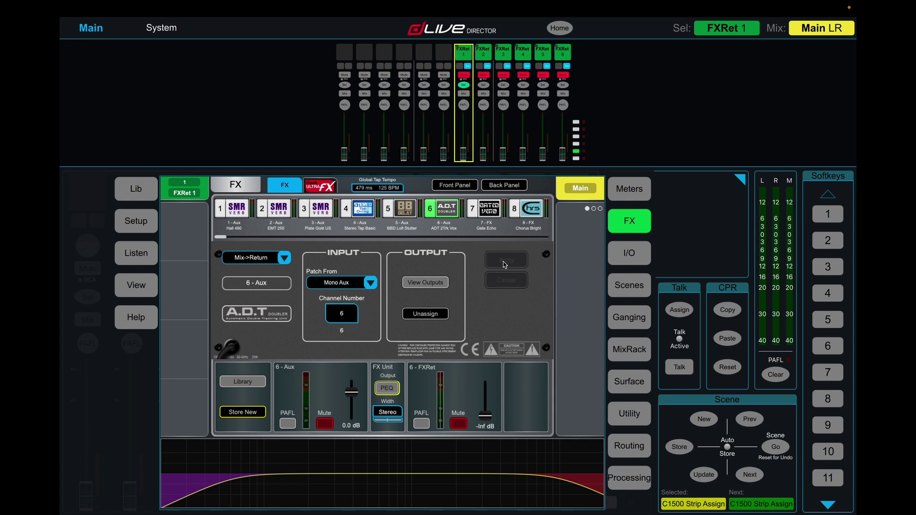
- Block-select Aux 1–6 in the Mix list and drop them onto Bank 1's first six strips
left_click(626, 383)
left_click(224, 271)
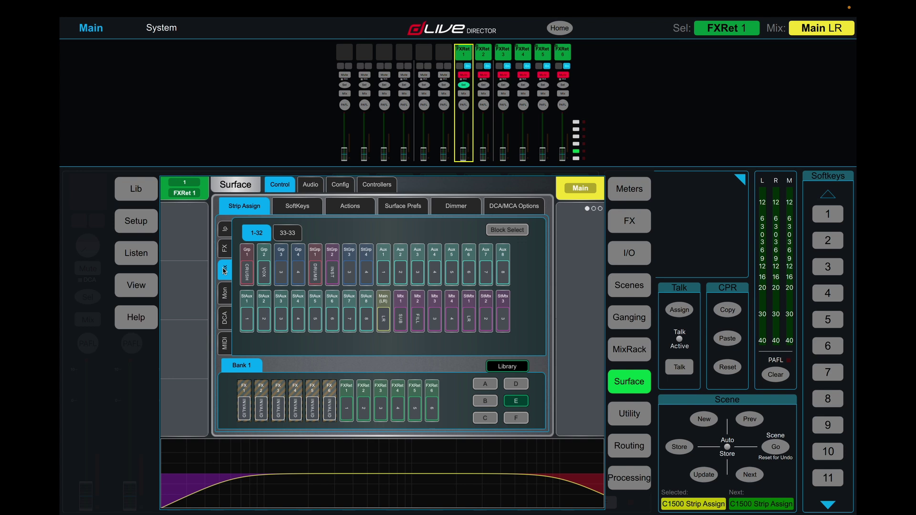
left_click(520, 230)
left_click(381, 268)
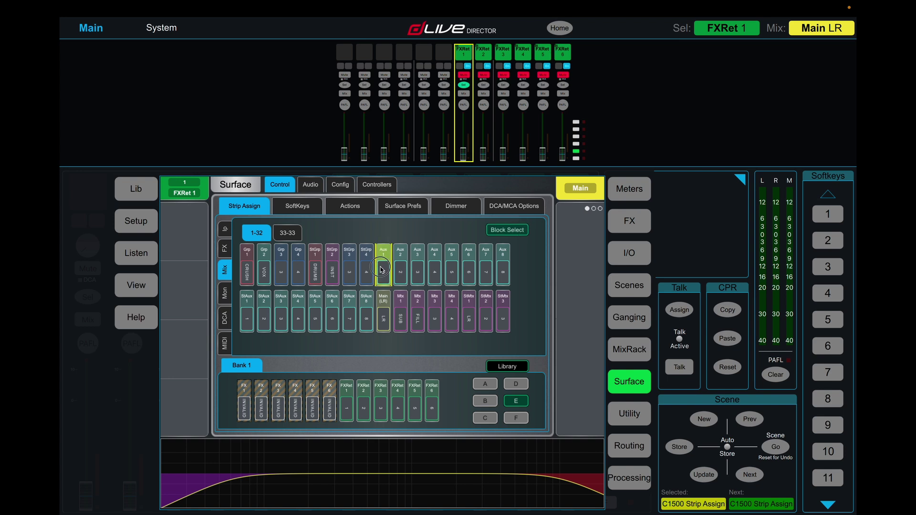
left_click(468, 267)
left_click_drag(385, 267, 251, 400)
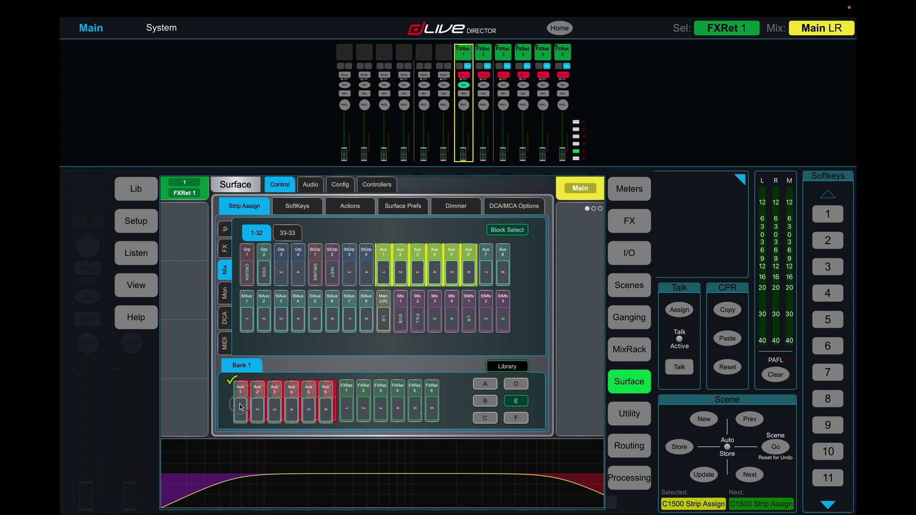
left_click(347, 51)
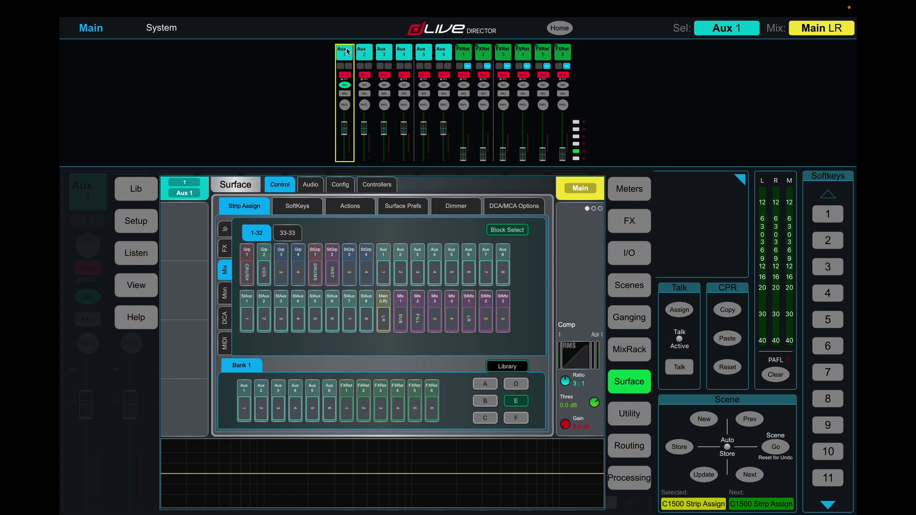
- Review Aux 1's Ext In, insert send source and PEQ settings without changes
left_click(625, 475)
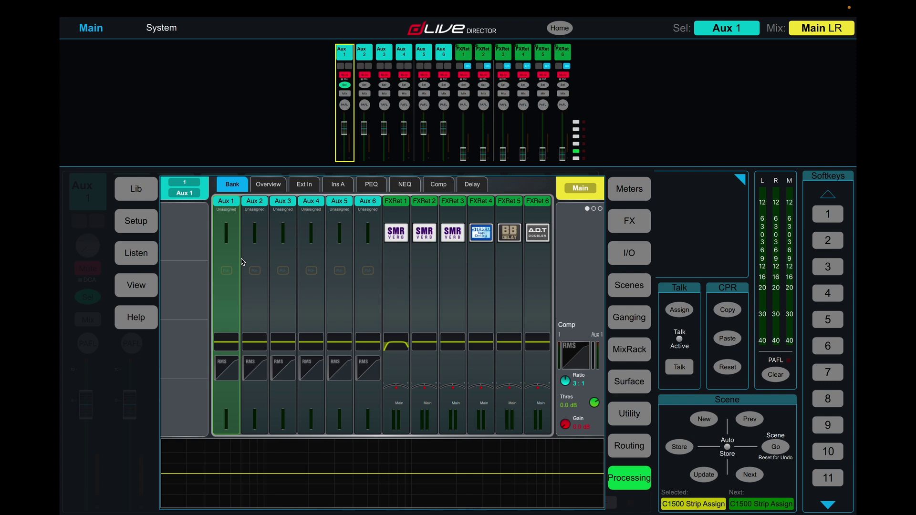
left_click(232, 270)
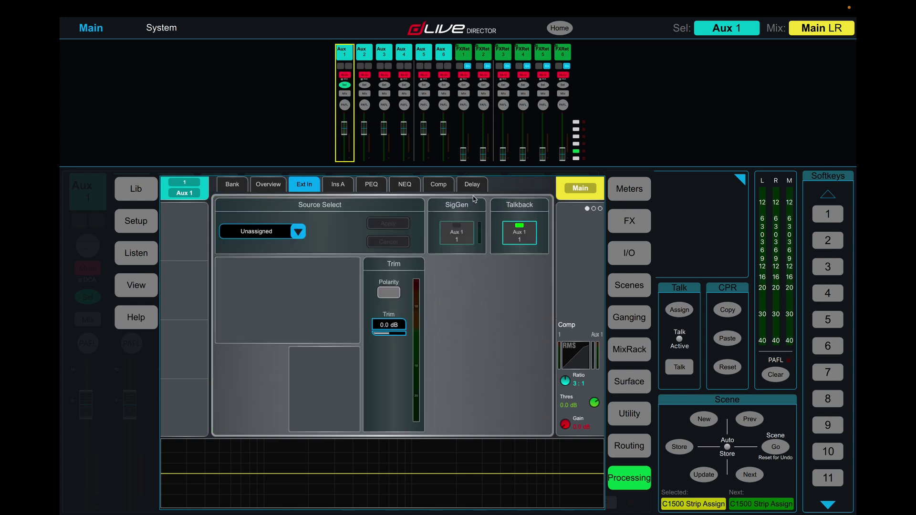
left_click(336, 186)
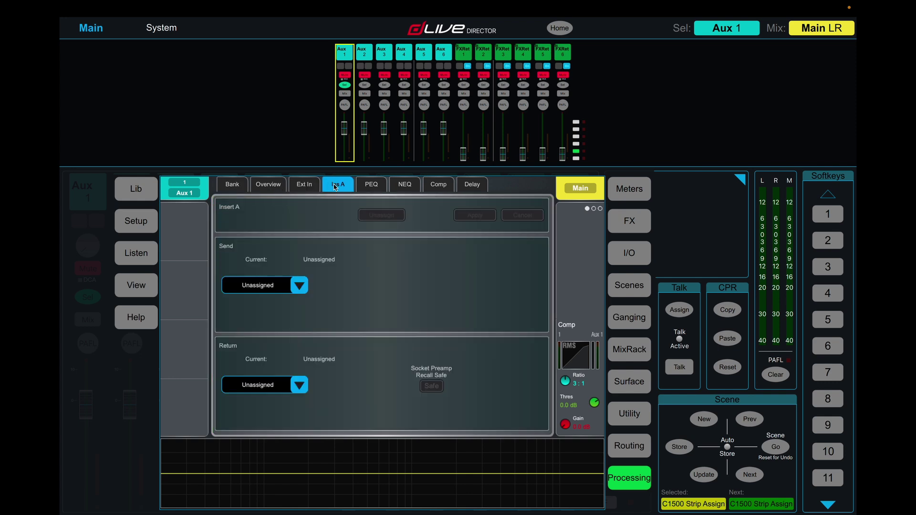
left_click(300, 285)
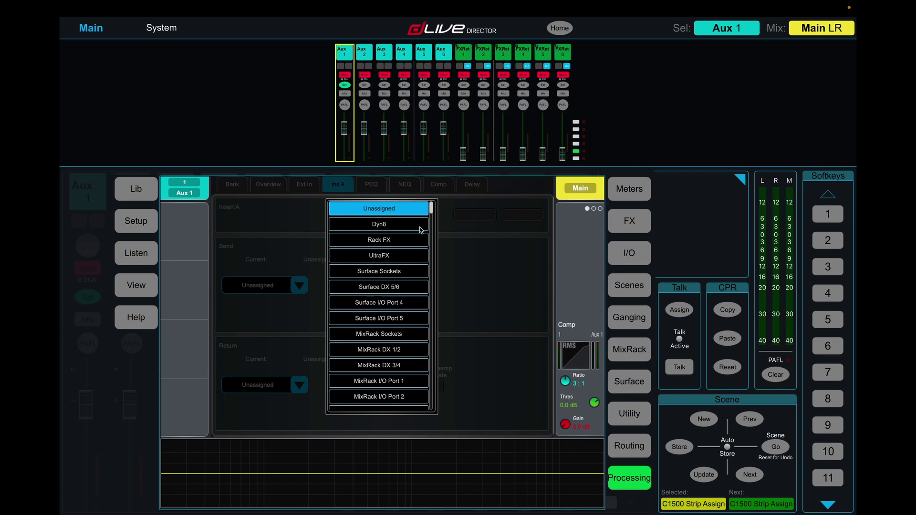
left_click(456, 231)
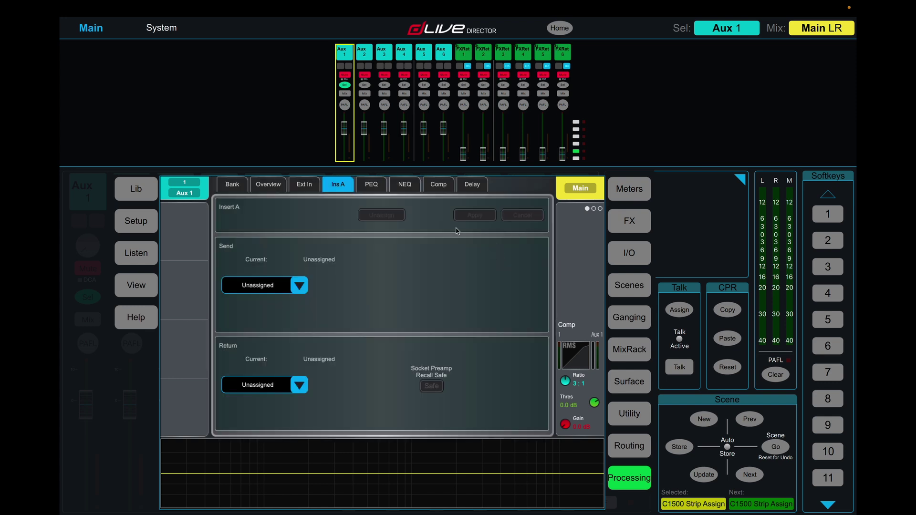
left_click(372, 185)
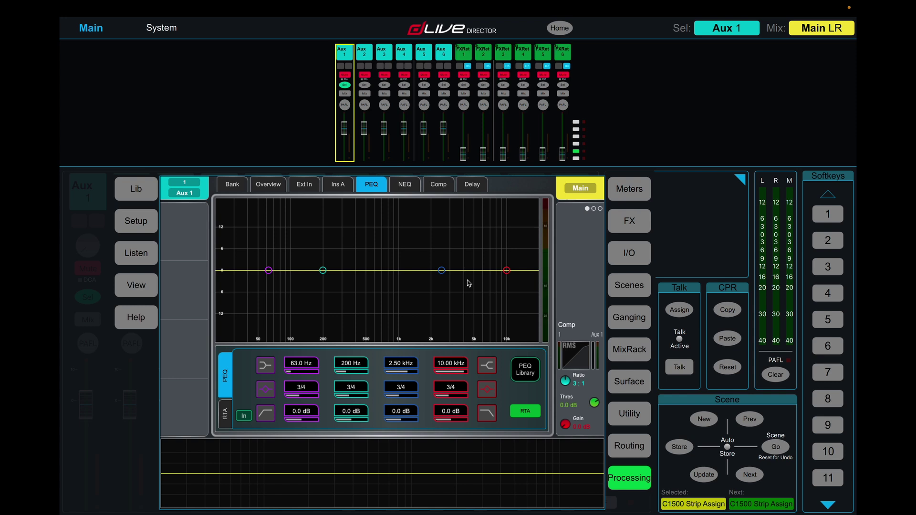
- Change Aux 1's NEQ type to NEQ12, then view the Comp and Delay pages
left_click(409, 187)
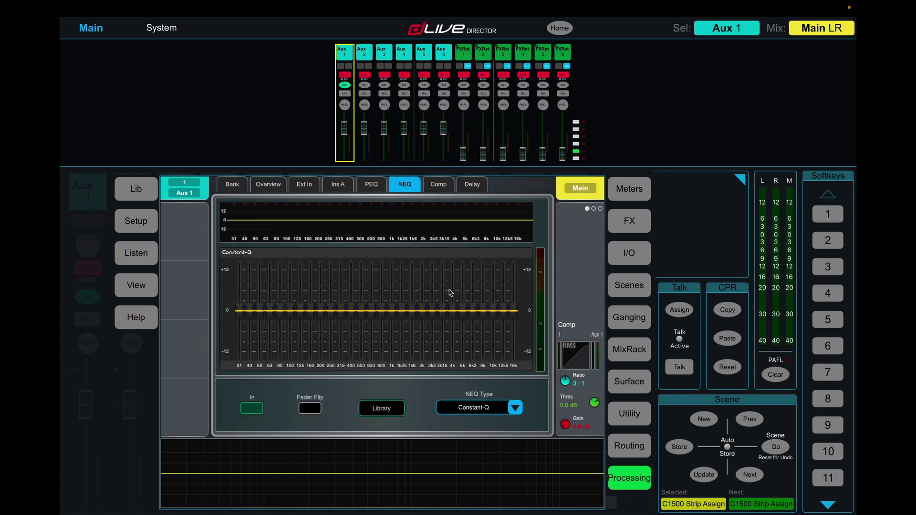
left_click(515, 409)
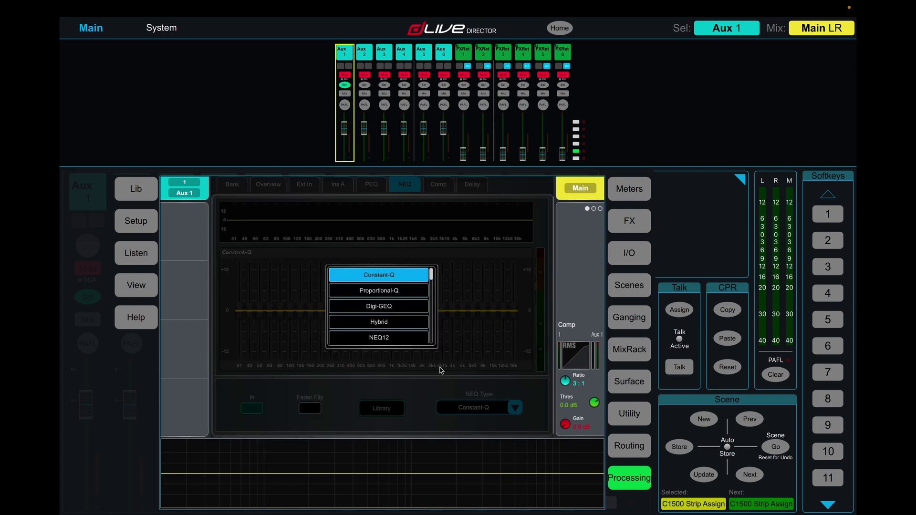
left_click(393, 338)
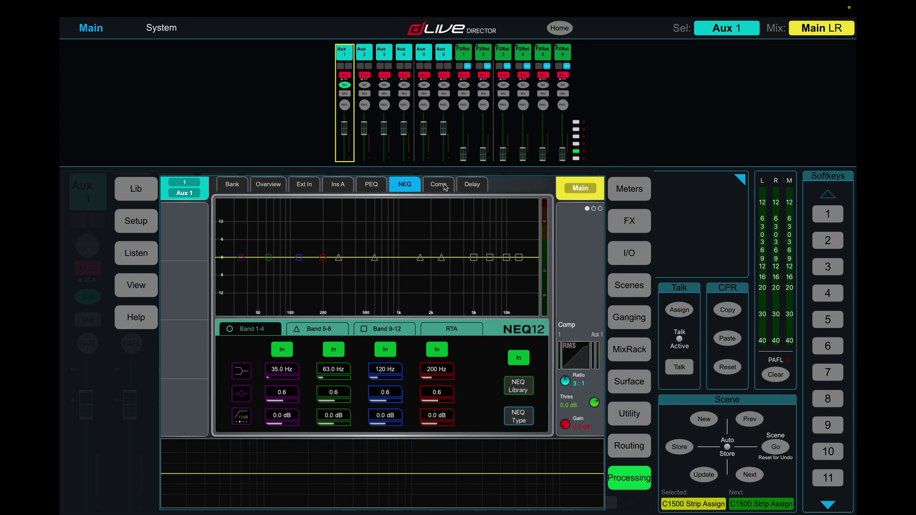
left_click(445, 187)
left_click(479, 188)
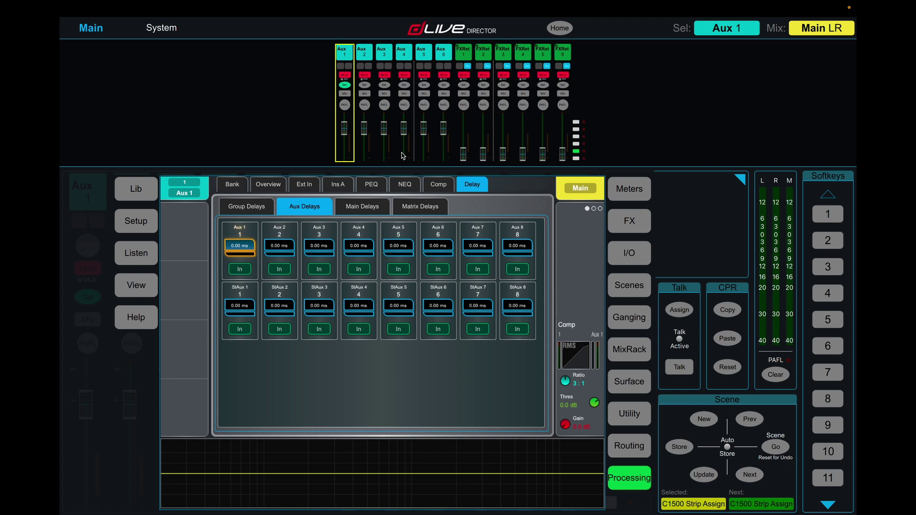
- Unassign FX unit 1's outputs from FX Return 1, confirming with Yes
left_click(465, 52)
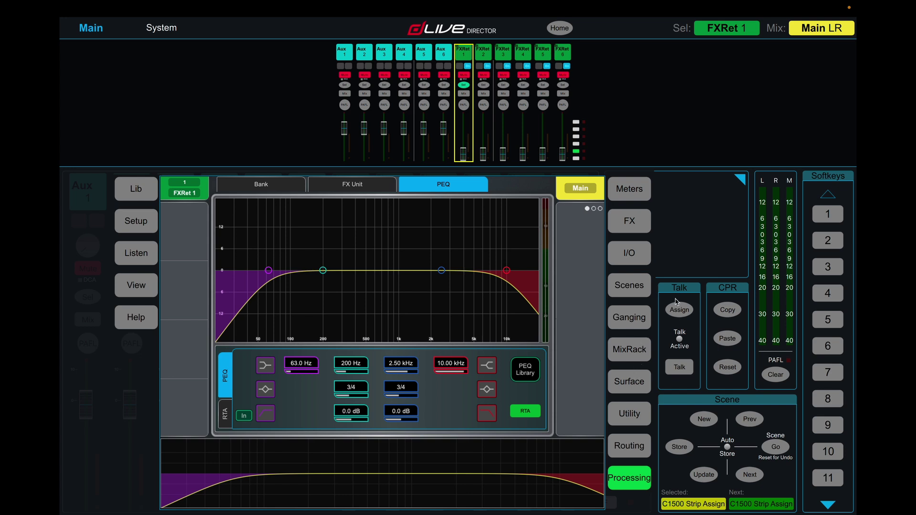
left_click(640, 222)
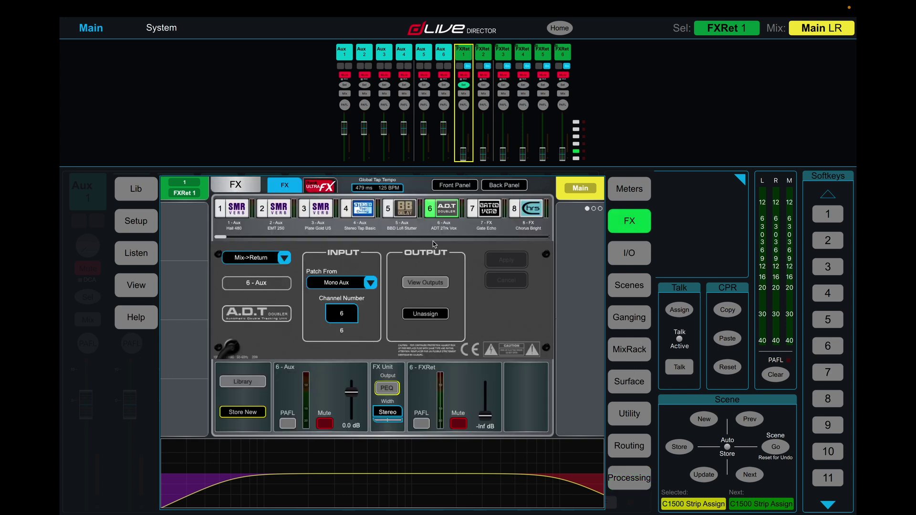
left_click(237, 208)
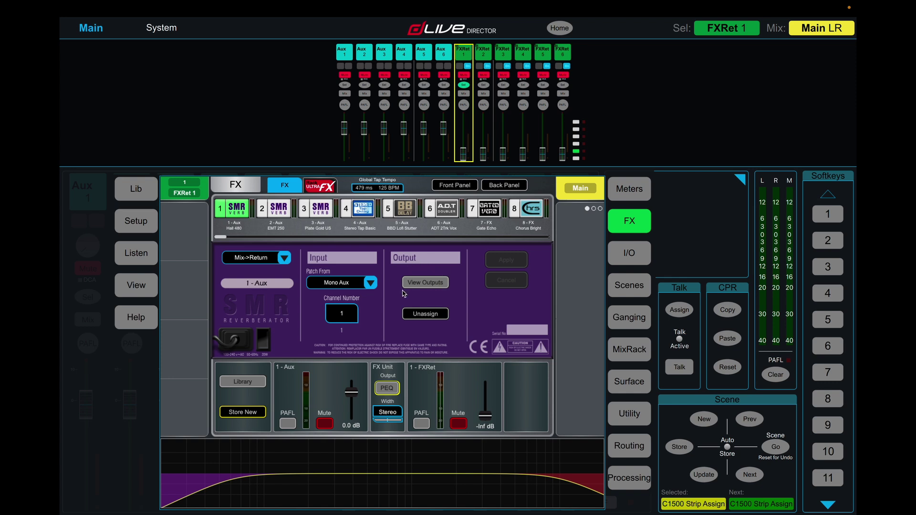
left_click(426, 283)
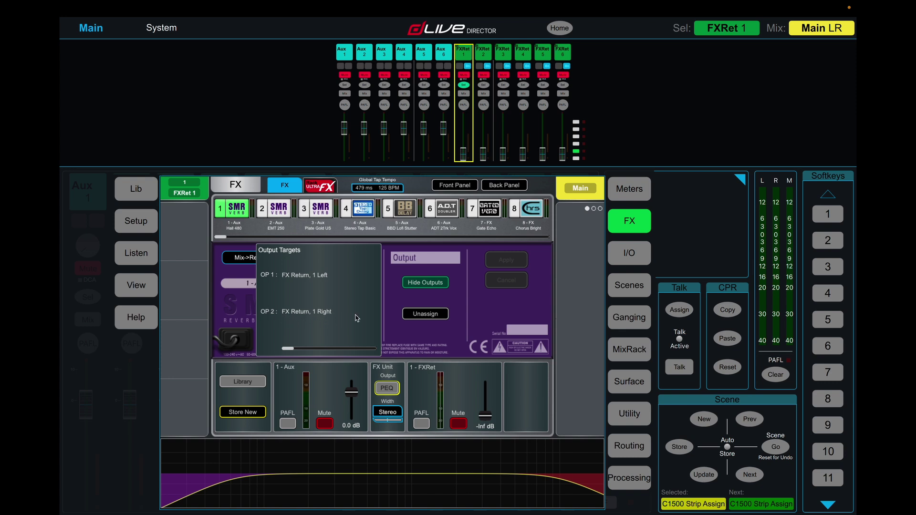
left_click(407, 313)
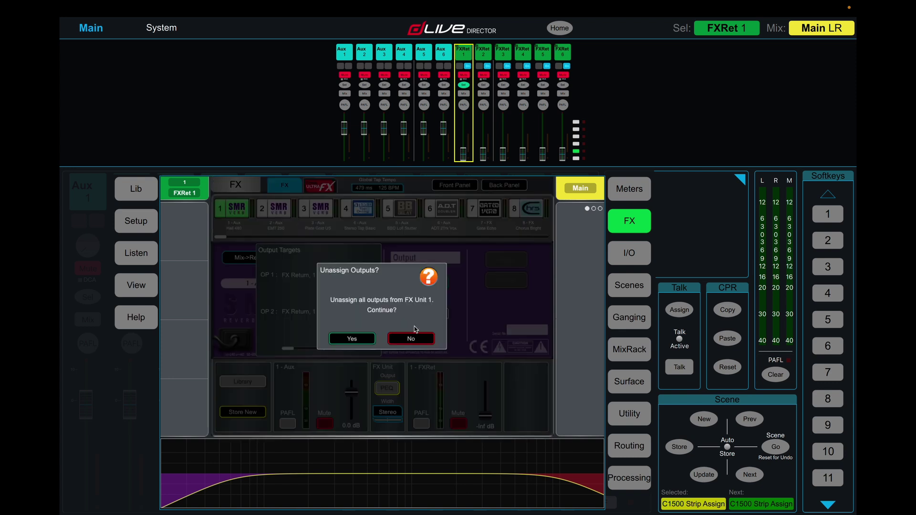
left_click(362, 341)
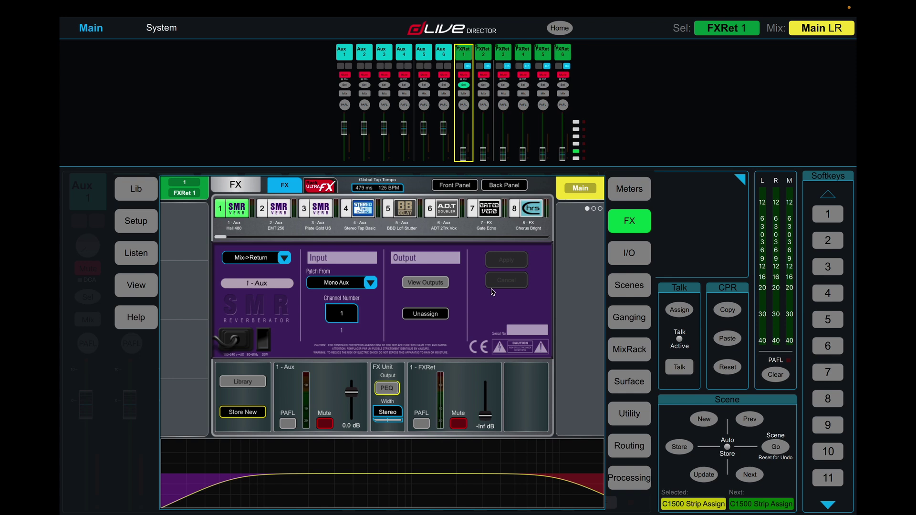
left_click(635, 383)
- Replace FX Return 1 in Bank 1 with stereo input strip 65/66
left_click_drag(347, 408, 443, 329)
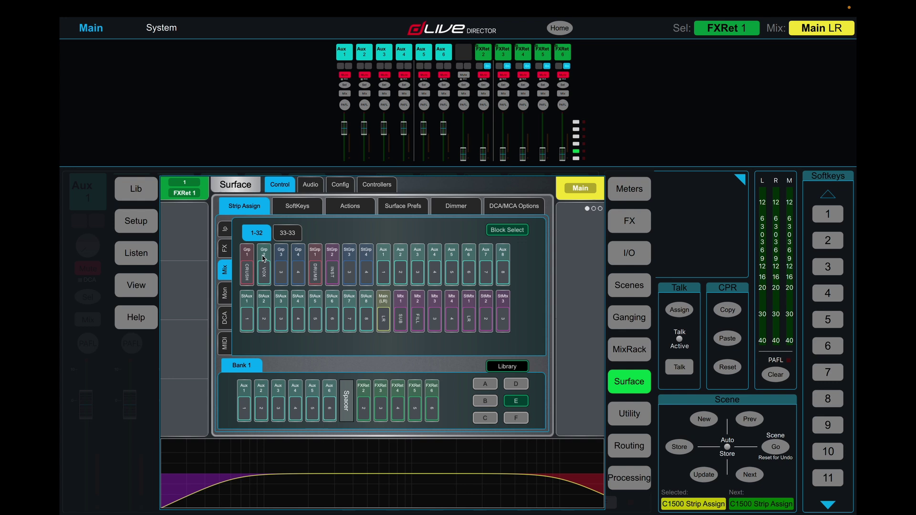
left_click(225, 229)
left_click(251, 268)
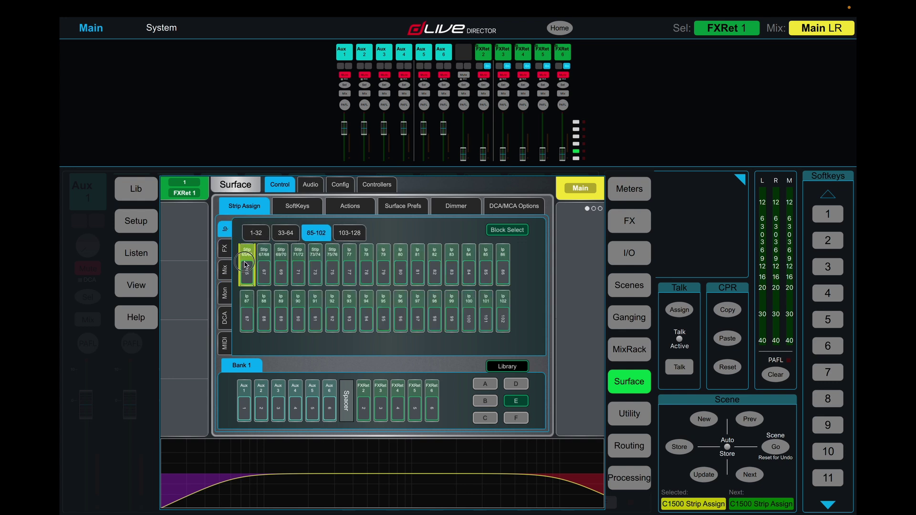
left_click(501, 234)
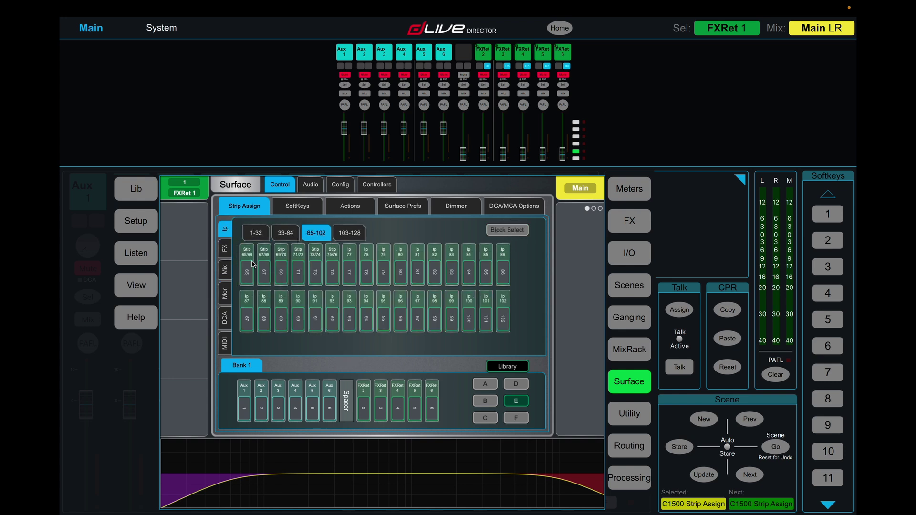
left_click_drag(253, 264, 346, 403)
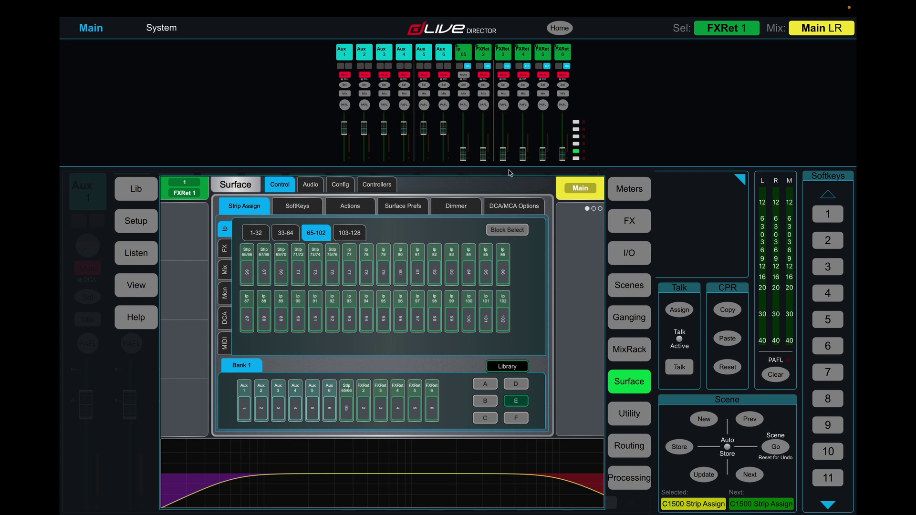
- Set input 65's preamp source to Rack FX and apply it
left_click(467, 56)
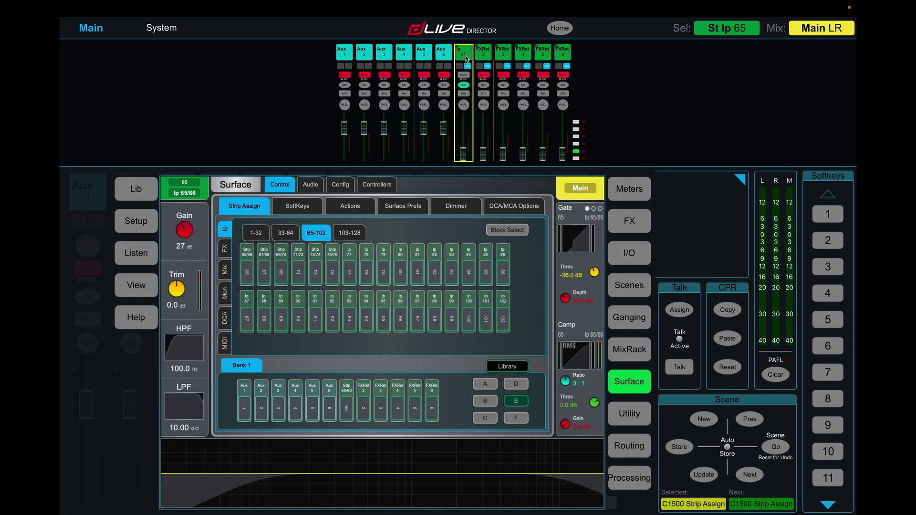
left_click(629, 478)
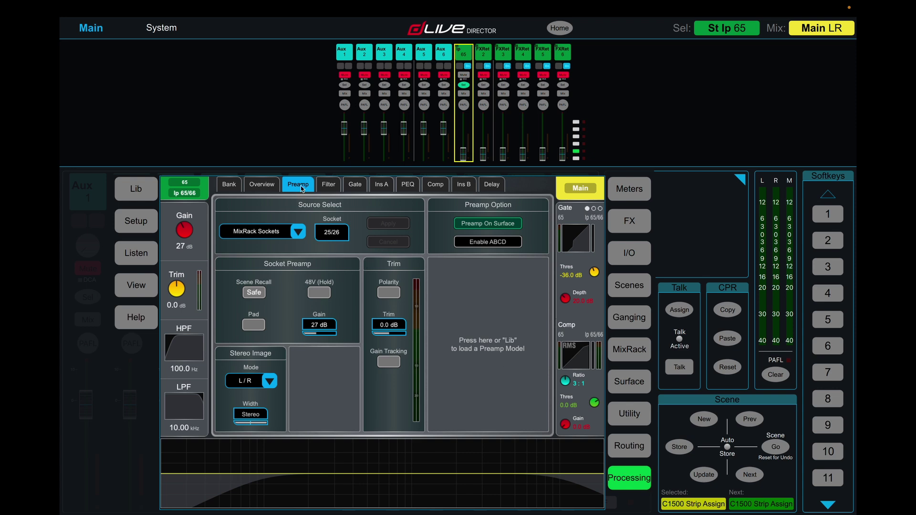
left_click(299, 231)
scroll(384, 333, "down", 2)
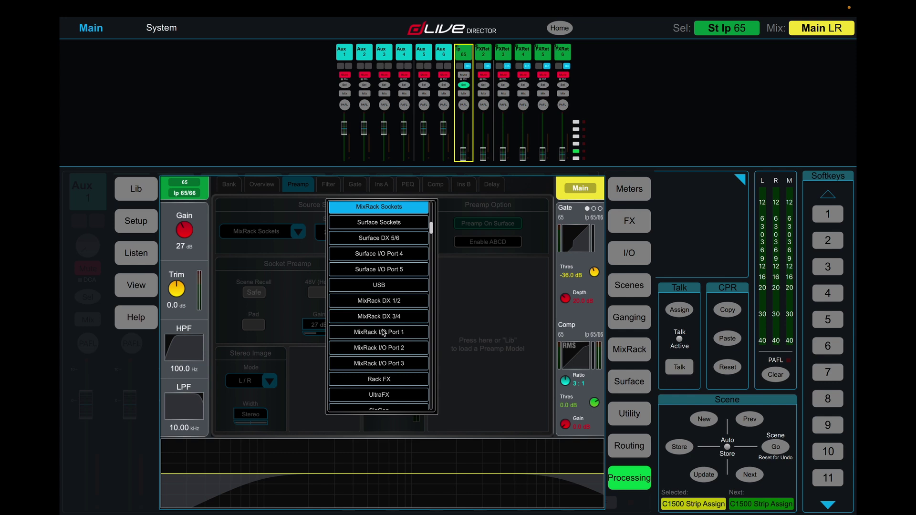
left_click(388, 375)
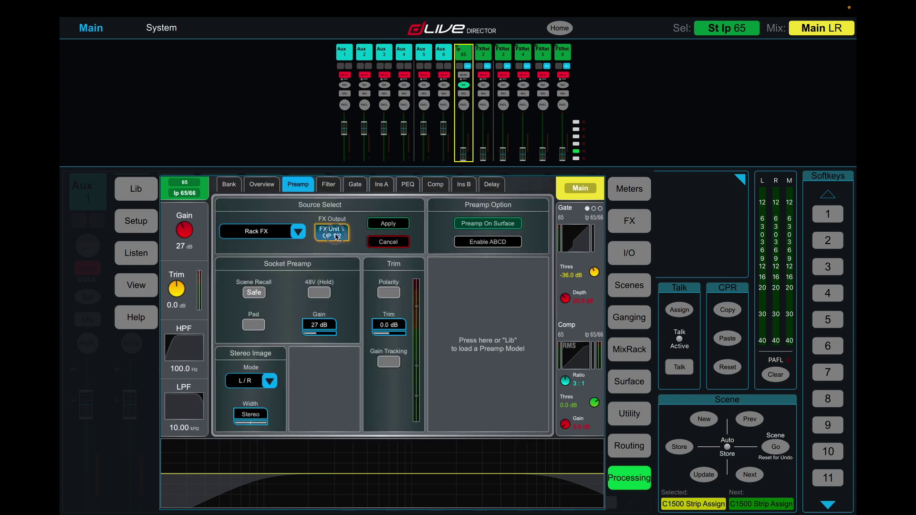
left_click(396, 224)
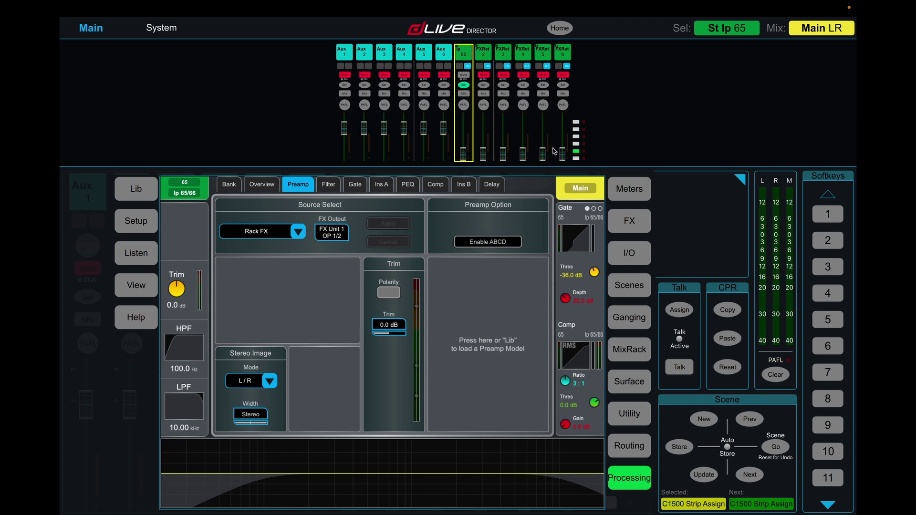
- Show FX Unit 1's output targets, confirming input 65 left and right
left_click(344, 58)
left_click(637, 231)
left_click(464, 55)
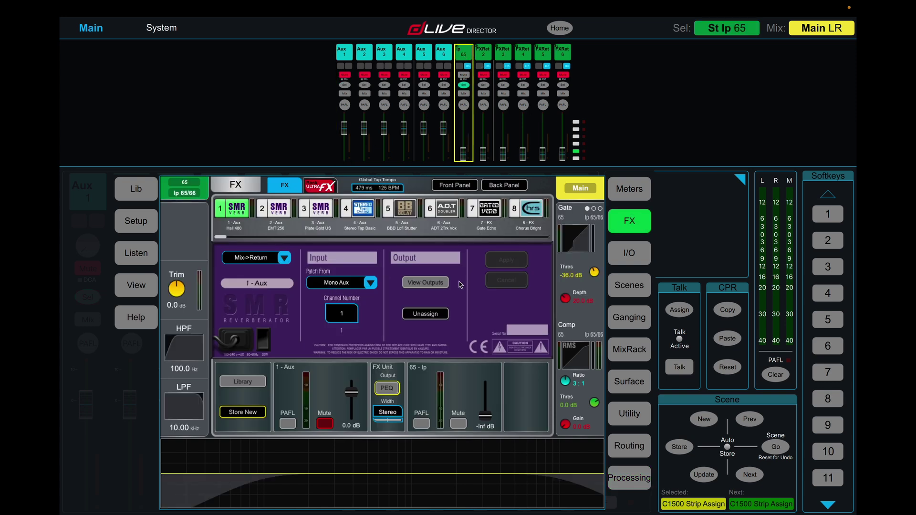
left_click(437, 286)
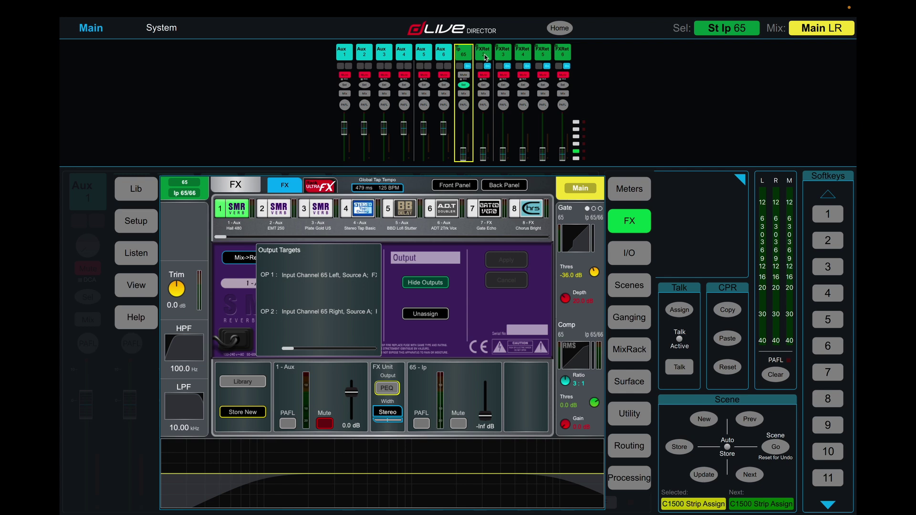
- Remove the remaining FX return strips from surface Bank 1
left_click(629, 382)
left_click_drag(381, 395, 381, 329)
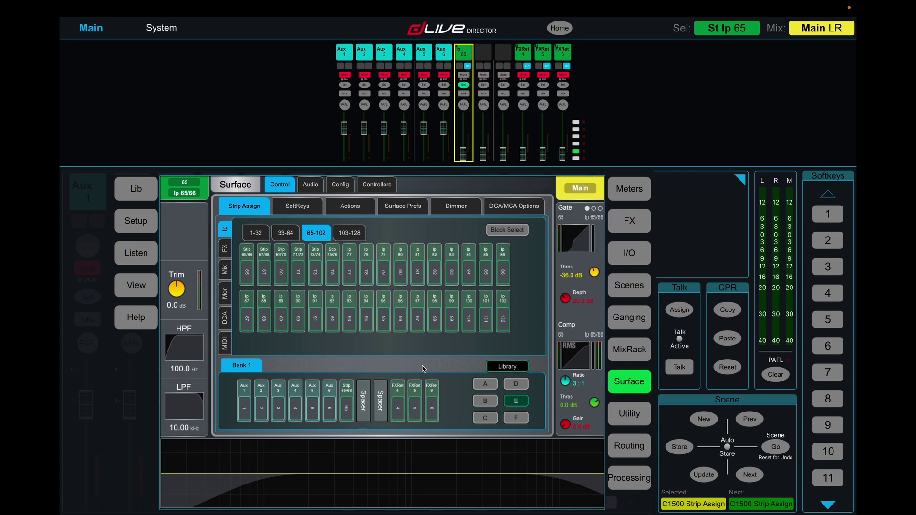
left_click_drag(413, 403, 393, 329)
left_click_drag(432, 403, 423, 324)
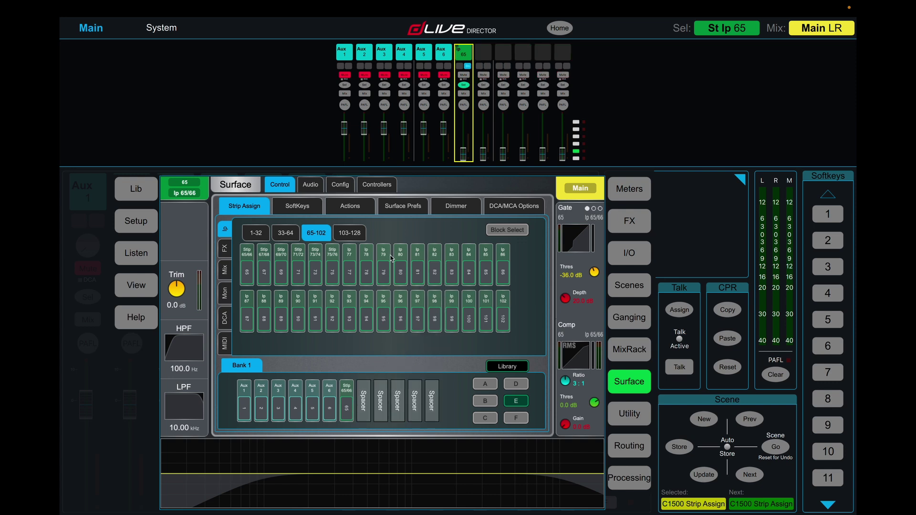
- Fill Bank 1 slots 8–13 with stereo strips 67/68 through 75/76
left_click(500, 230)
left_click(265, 266)
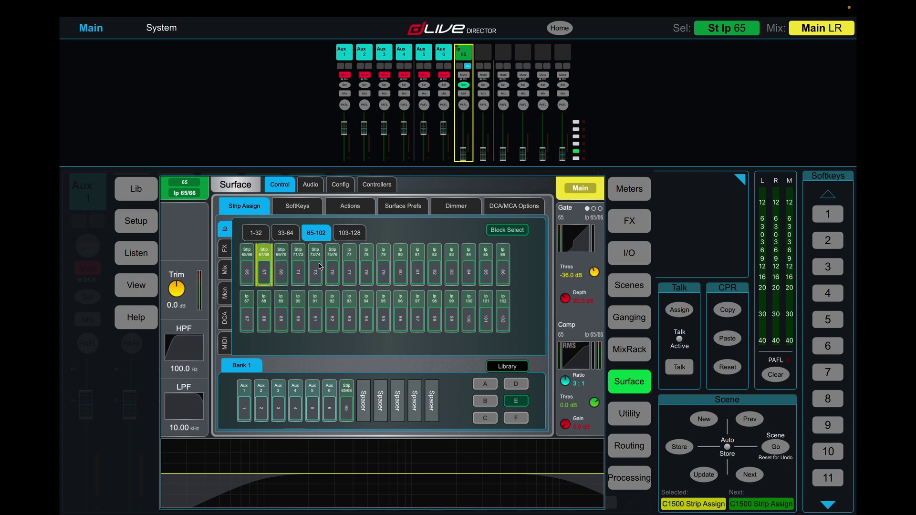
left_click(318, 268)
left_click(362, 403)
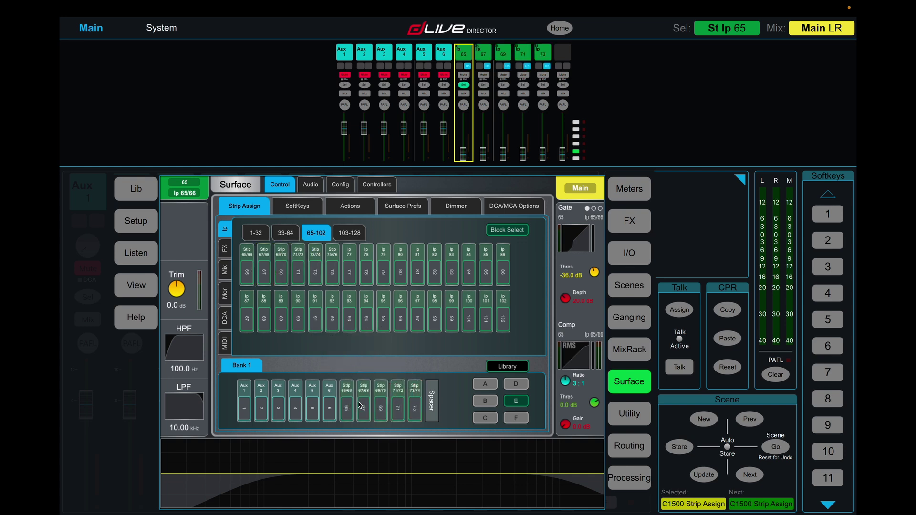
left_click(509, 231)
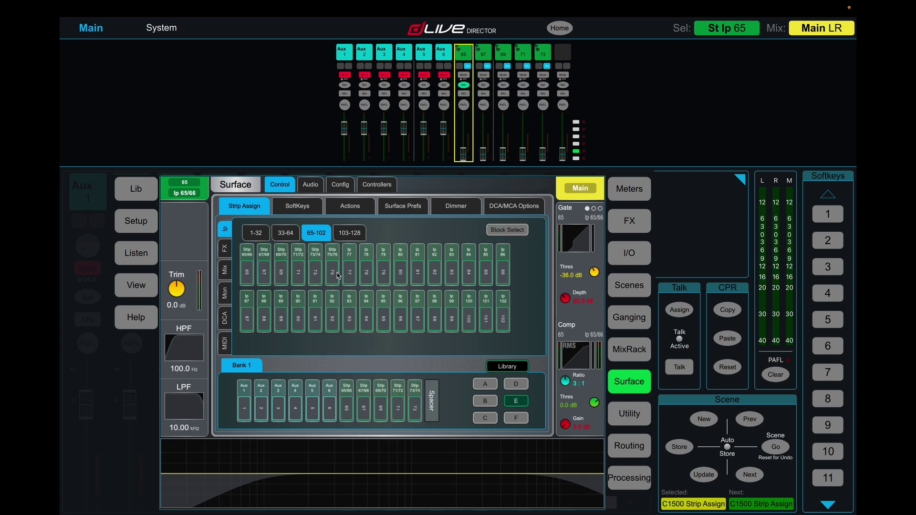
left_click_drag(332, 267, 432, 401)
left_click(462, 55)
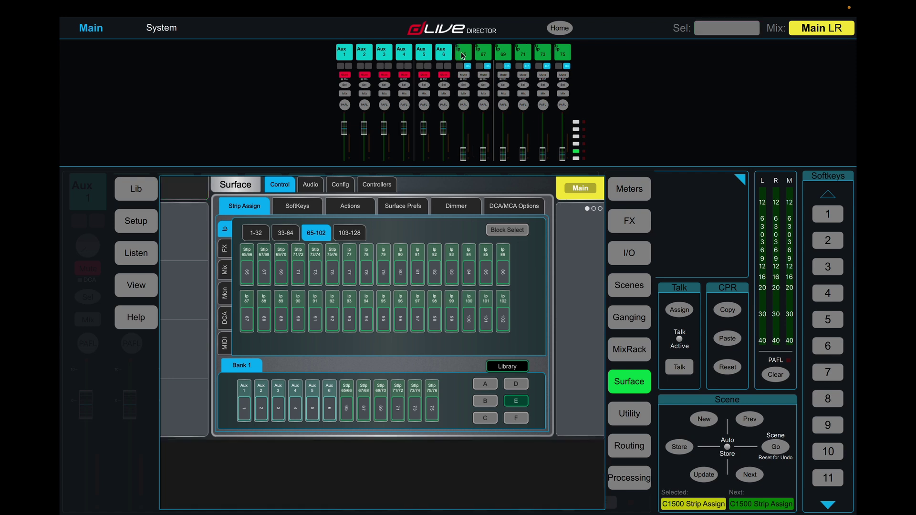
- Source input 67 from Rack FX Unit 2 and apply
left_click(481, 53)
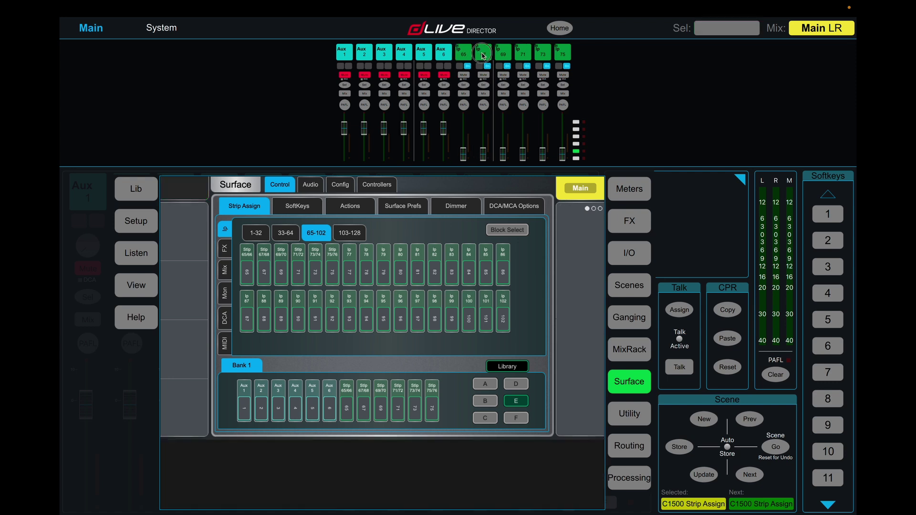
left_click(633, 471)
left_click(298, 232)
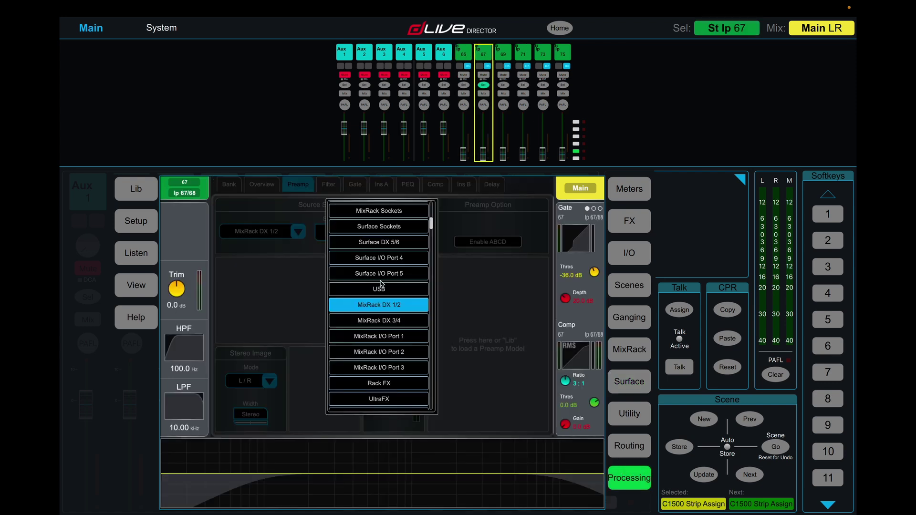
left_click(388, 381)
left_click_drag(343, 240, 352, 240)
left_click(388, 225)
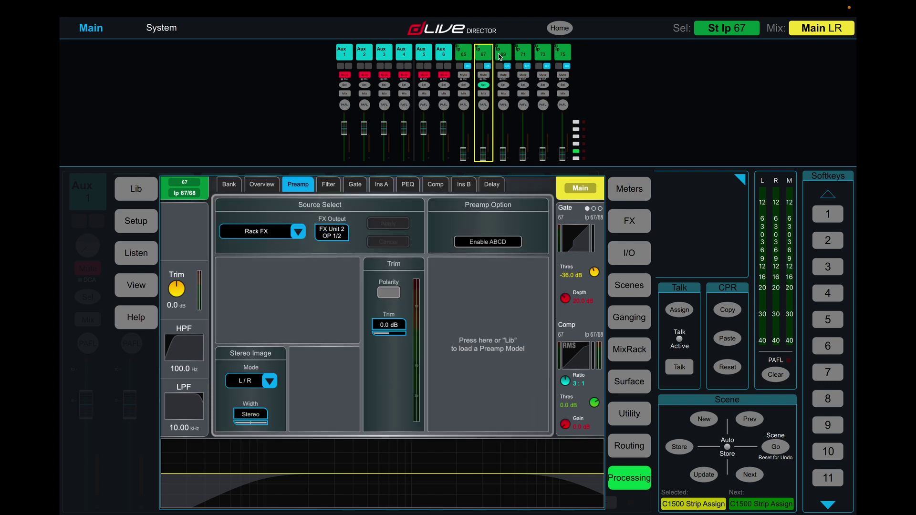
- Source input 69 from Rack FX Unit 3 and apply
left_click(499, 57)
left_click(289, 233)
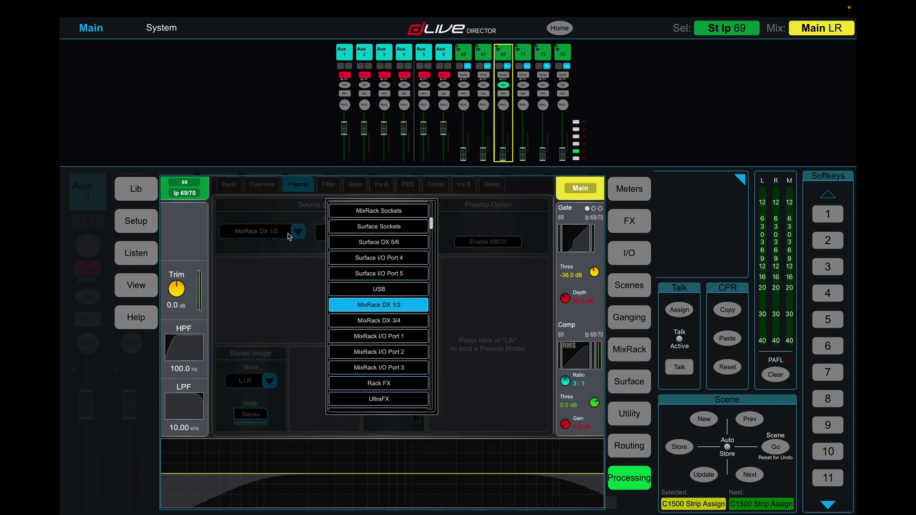
left_click(374, 388)
left_click_drag(334, 233, 334, 222)
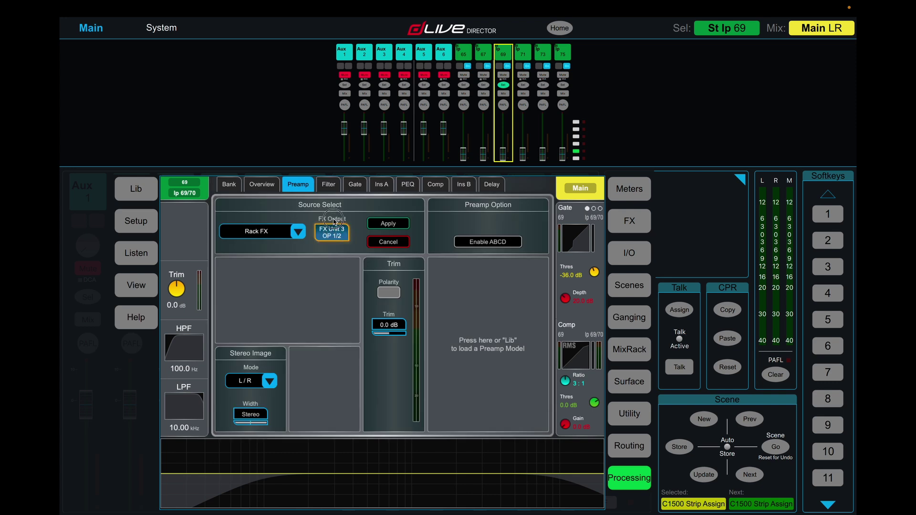
left_click(388, 223)
- Source input 71 from Rack FX Unit 4 and apply
left_click(523, 53)
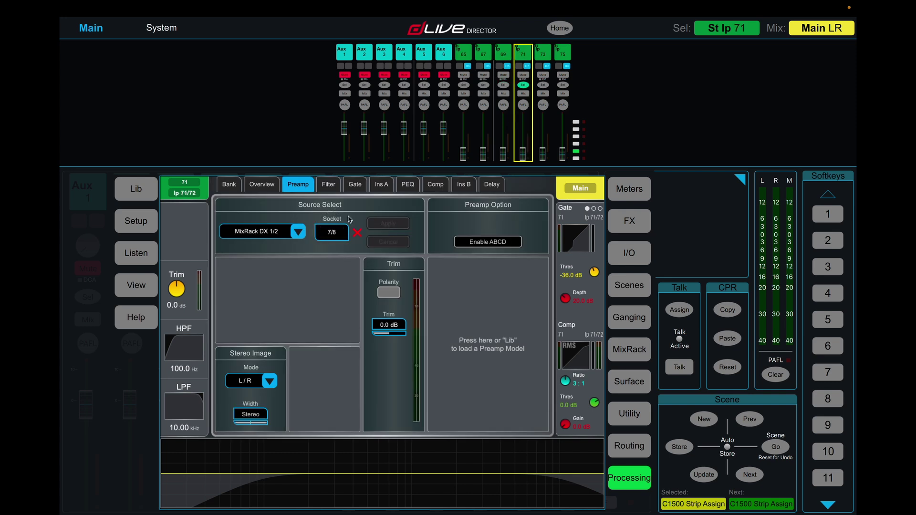
left_click(298, 231)
left_click(394, 380)
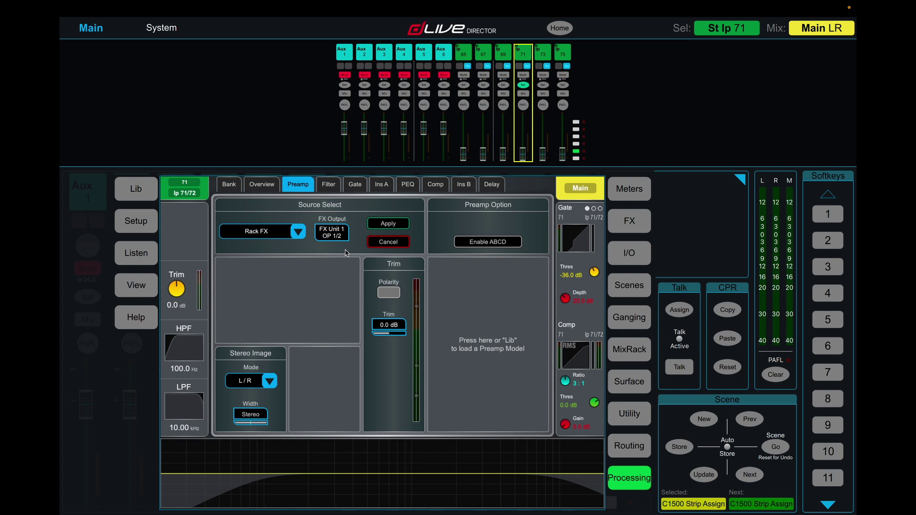
mouse_move(333, 235)
left_mouse_down()
mouse_move(331, 220)
mouse_move(332, 235)
left_mouse_up()
left_click(387, 223)
- Source input 73 from Rack FX Unit 5 and apply
left_click(543, 53)
left_click(298, 233)
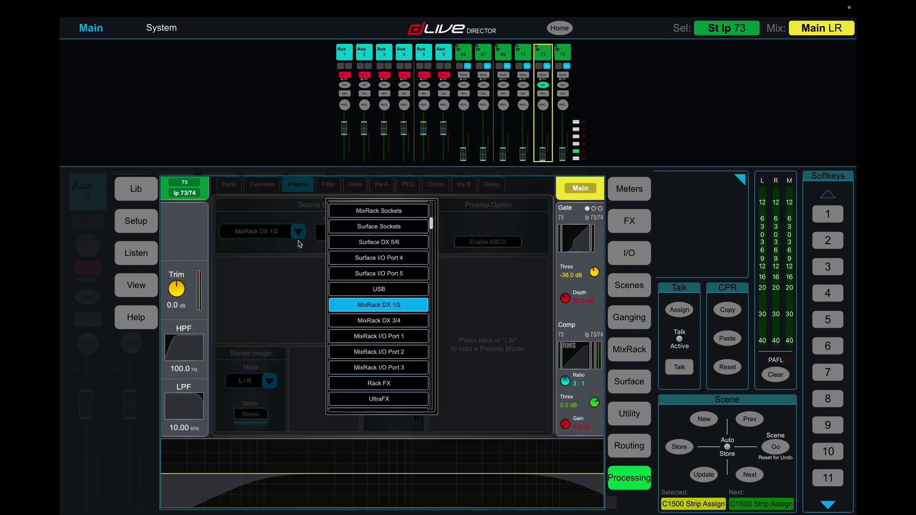
left_click(376, 382)
left_click_drag(341, 236, 338, 201)
left_click(383, 223)
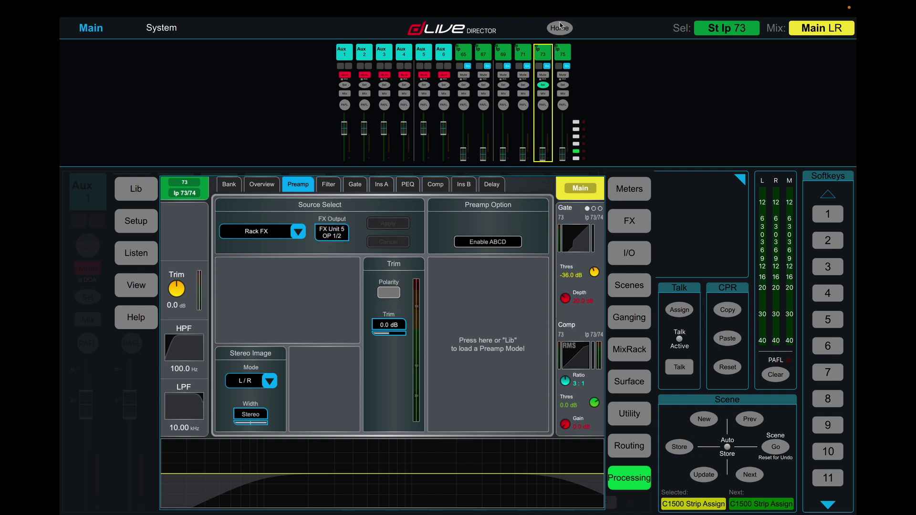
- Source input 75 from Rack FX Unit 6 and apply
left_click(563, 52)
left_click(298, 231)
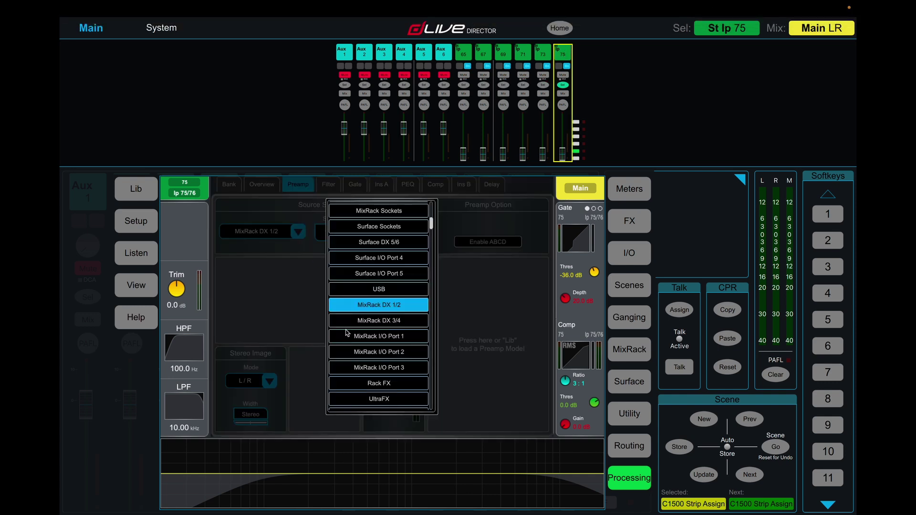
left_click(365, 382)
left_click_drag(332, 219, 336, 204)
left_click(395, 223)
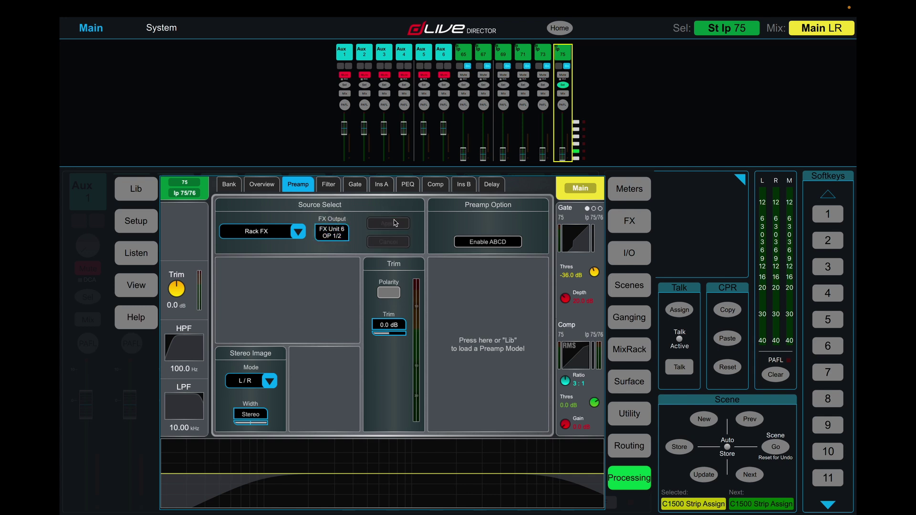
left_click(468, 56)
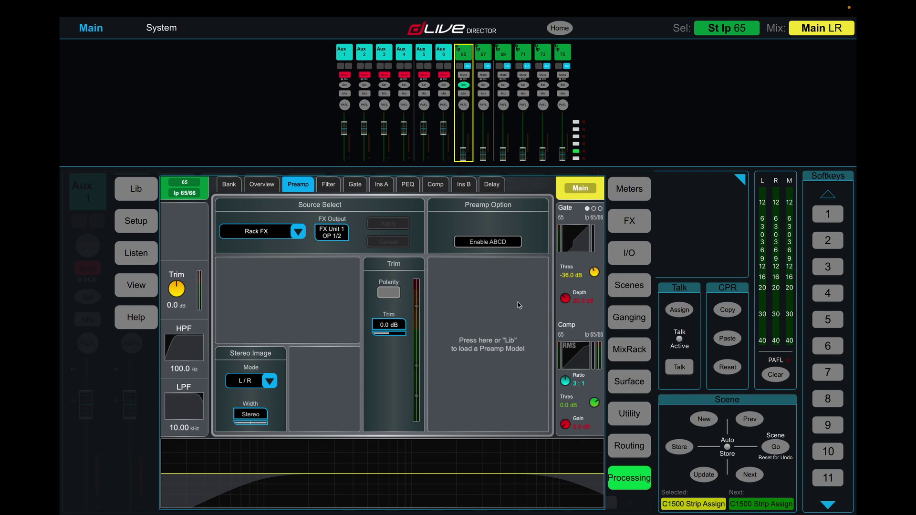
- Recall the Tube Stage preamp model from the library onto input 65
left_click(483, 296)
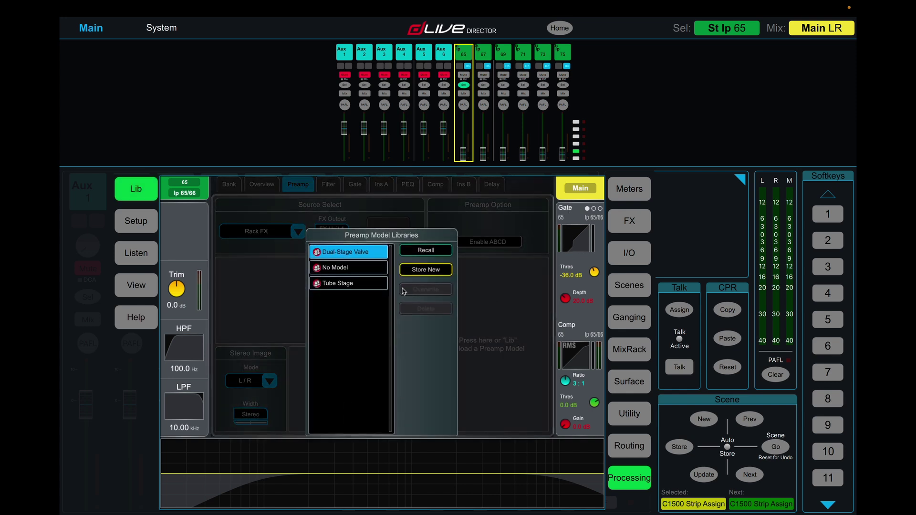
left_click(350, 287)
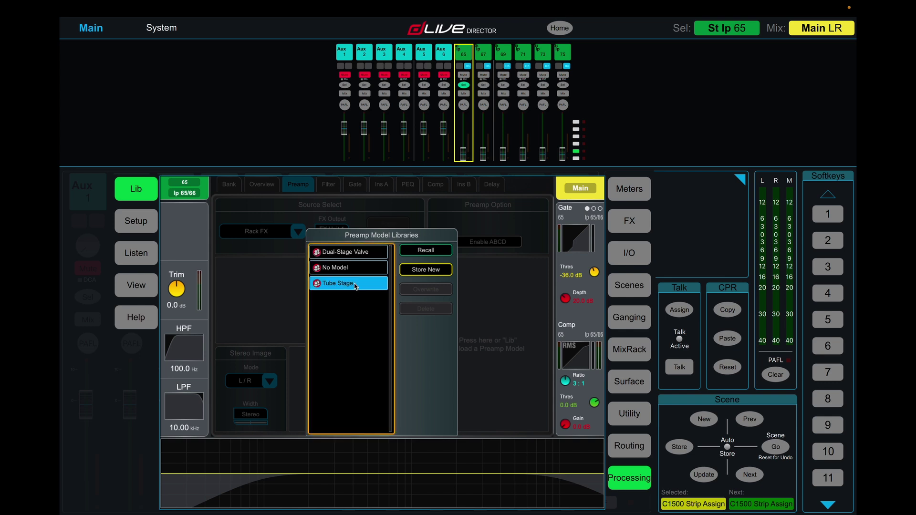
left_click(420, 252)
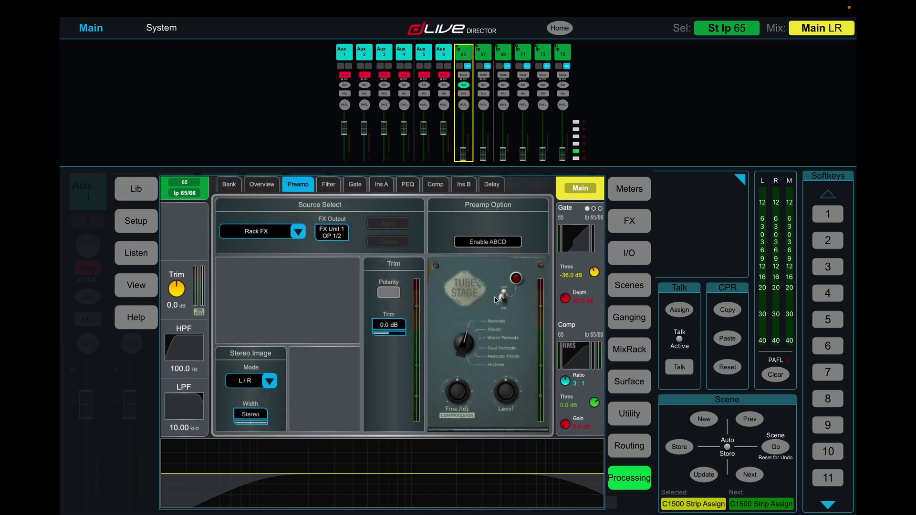
- Enable a 24dB Butterworth HPF at 343 Hz and an LPF at 6.01 kHz
left_click(329, 186)
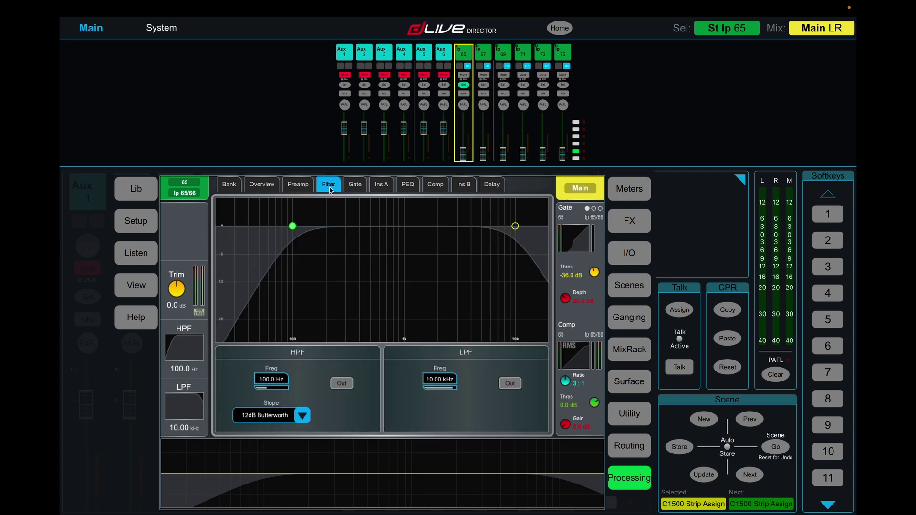
left_click(342, 383)
left_click(510, 383)
left_click(302, 415)
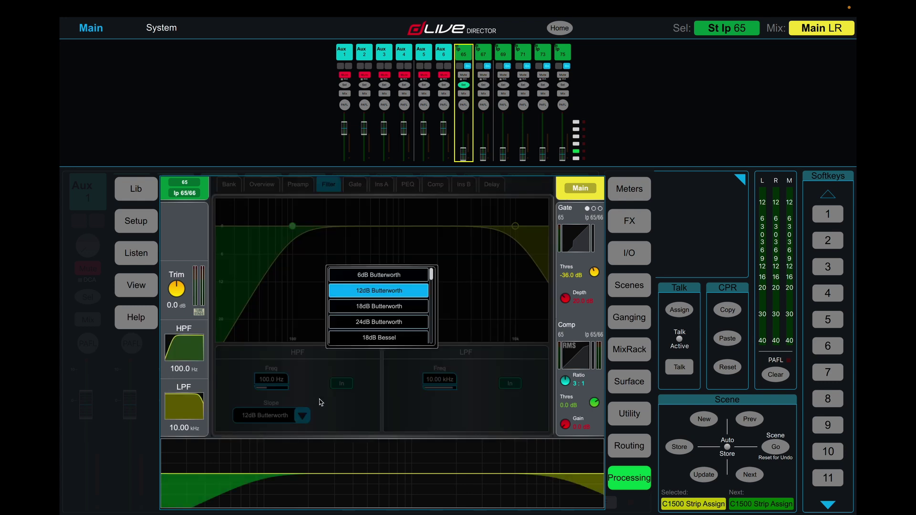
left_click(358, 323)
left_click_drag(292, 226, 352, 226)
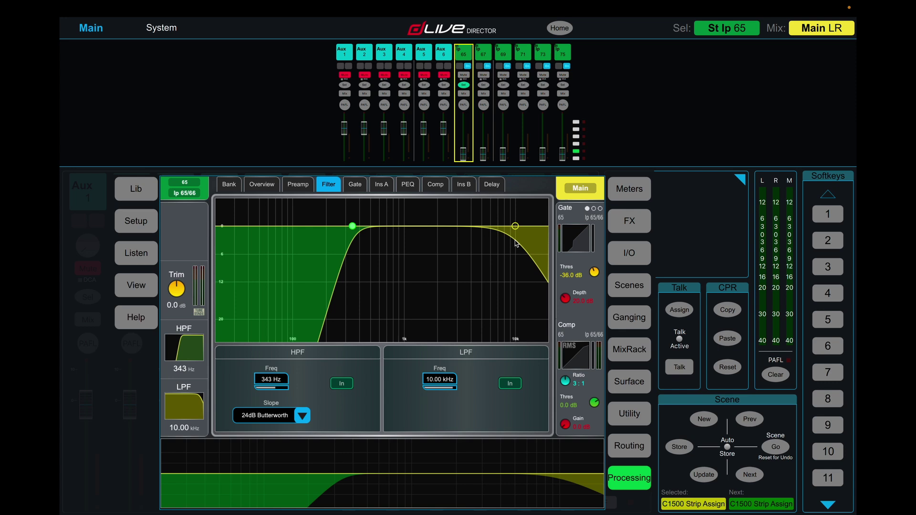
left_click_drag(516, 226, 482, 226)
- Insert a Dyn8 processor on input 65's insert A
left_click(355, 185)
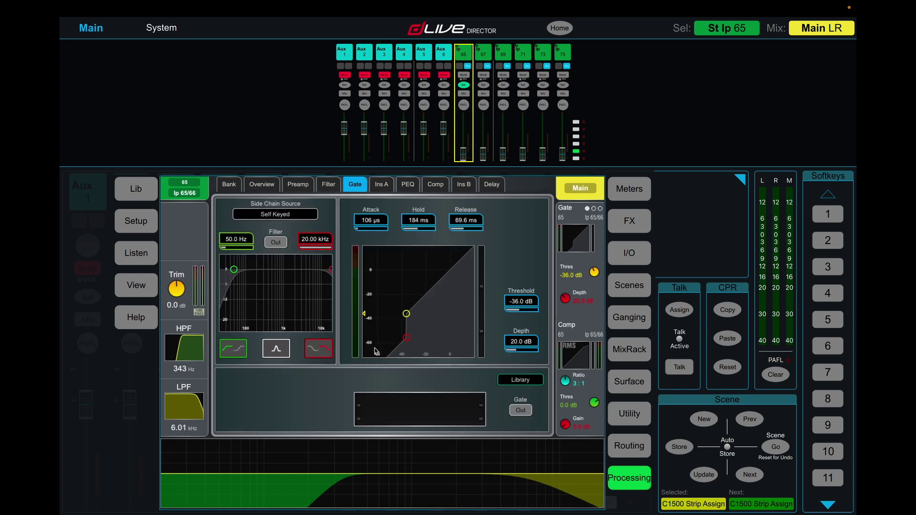
left_click(382, 185)
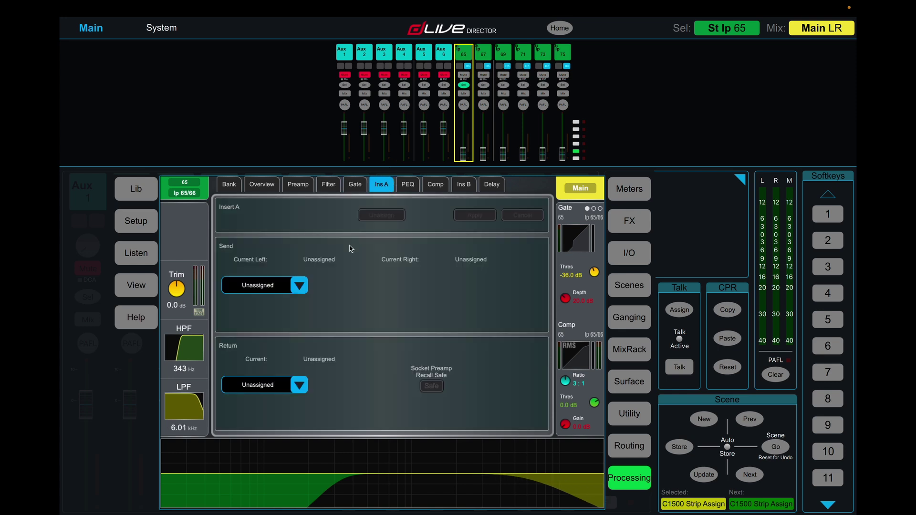
left_click(300, 286)
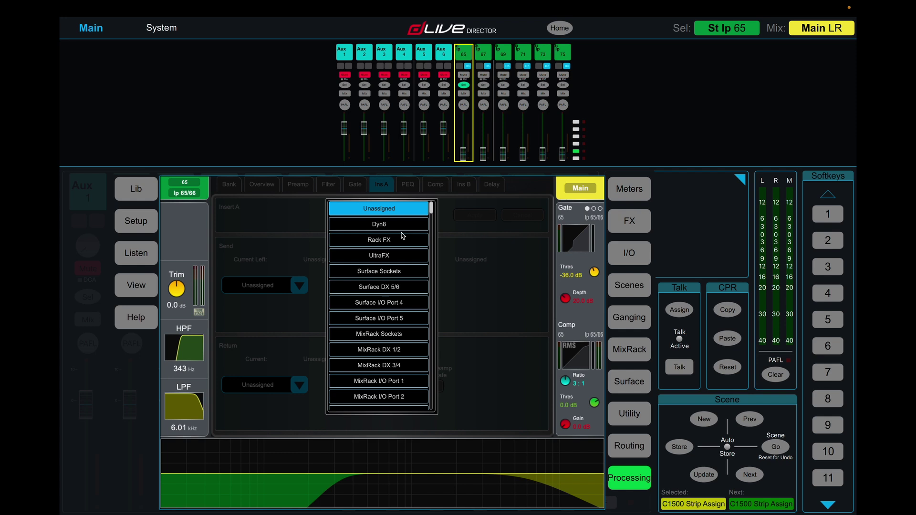
left_click(386, 223)
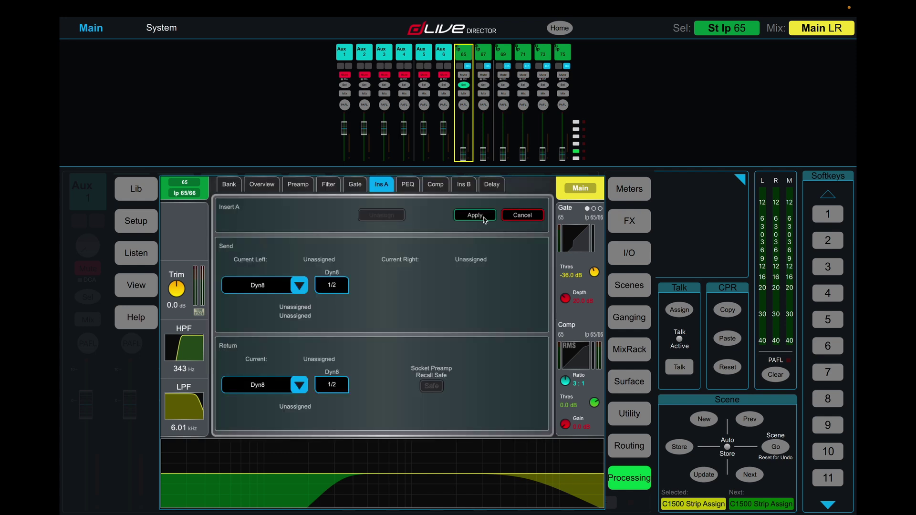
left_click(485, 220)
- Load the Bus compressor model from the compressor library
left_click(407, 185)
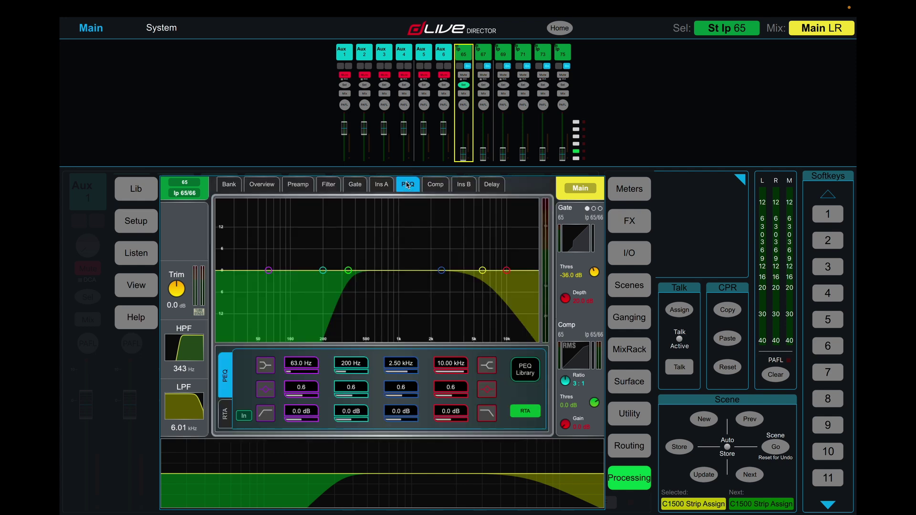
left_click(441, 186)
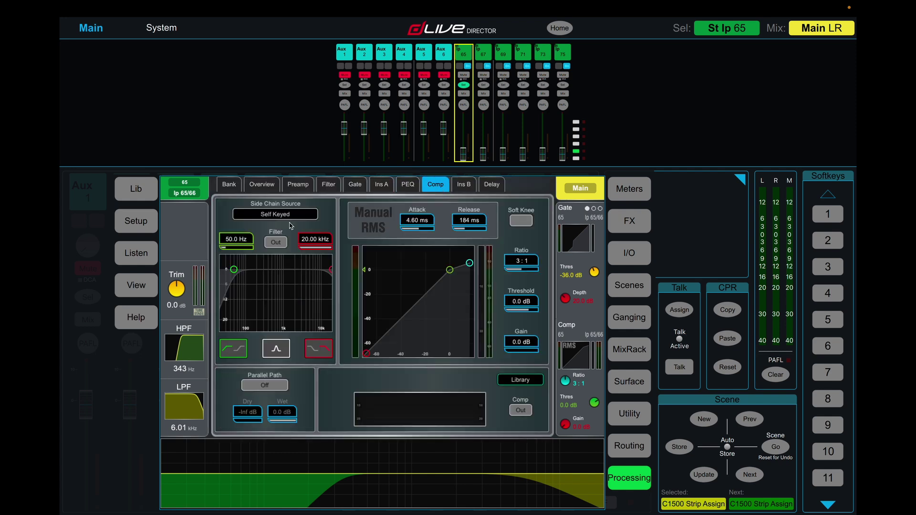
left_click(129, 193)
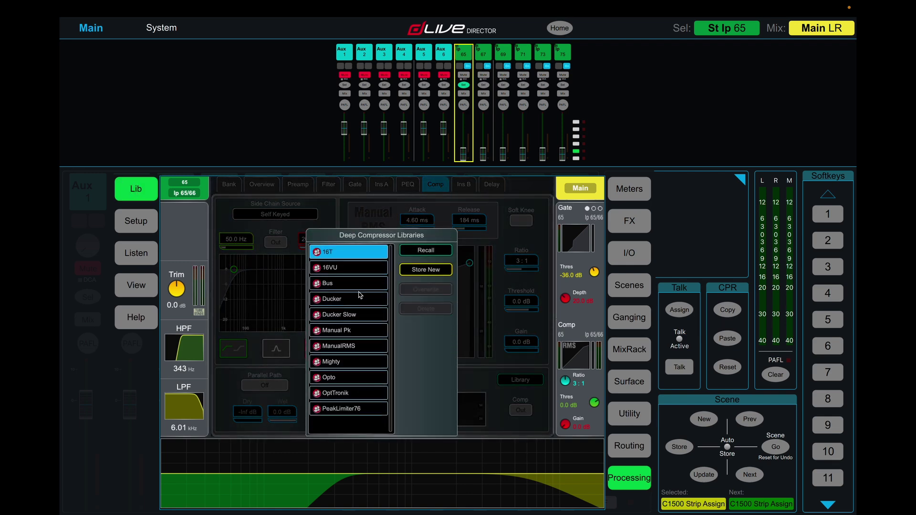
double_click(361, 283)
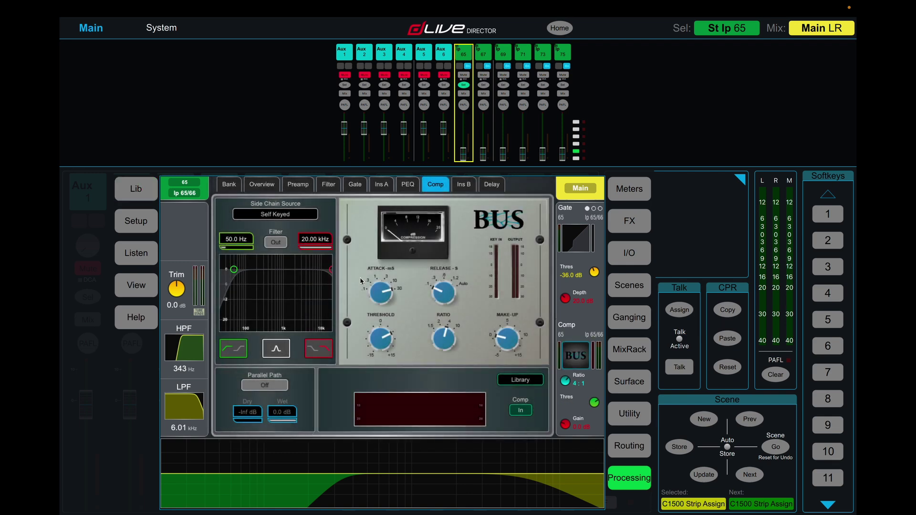
left_click(464, 184)
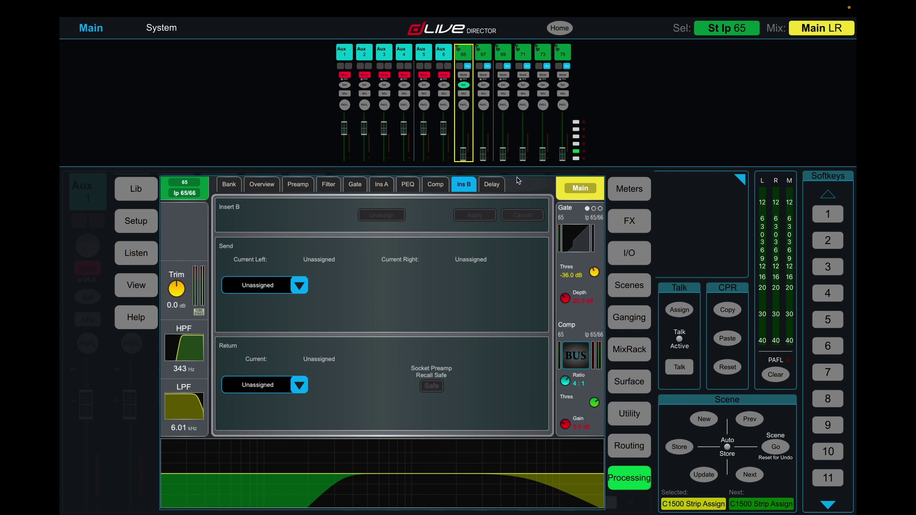
left_click(492, 185)
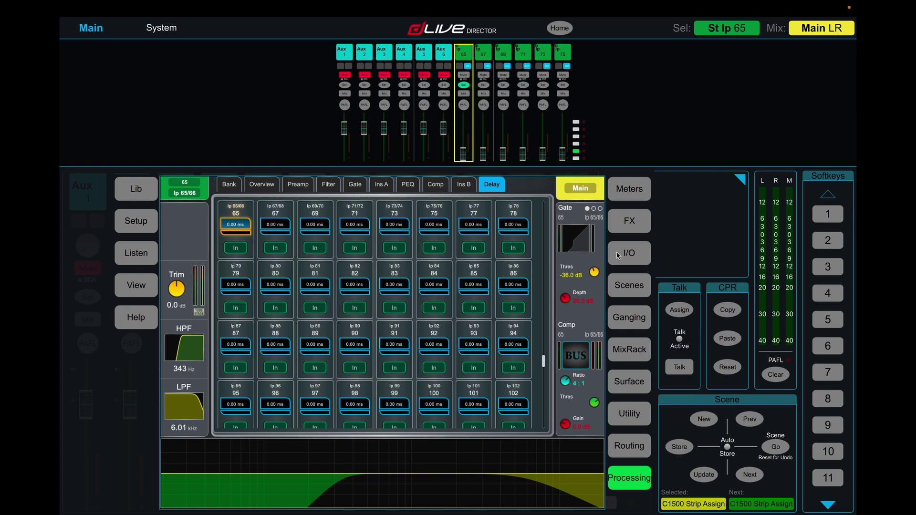
- Switch FX Unit 1's output PEQ low and high bands to bell shape
left_click(630, 221)
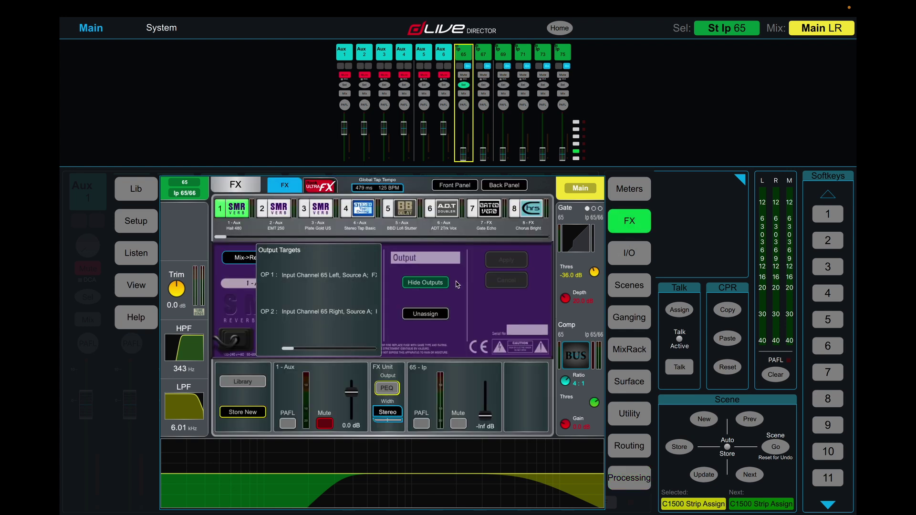
left_click(387, 390)
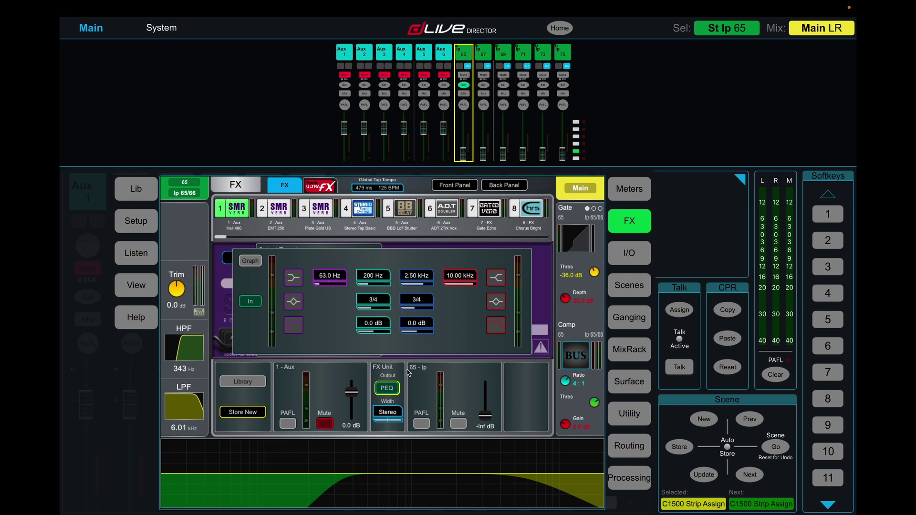
left_click(387, 388)
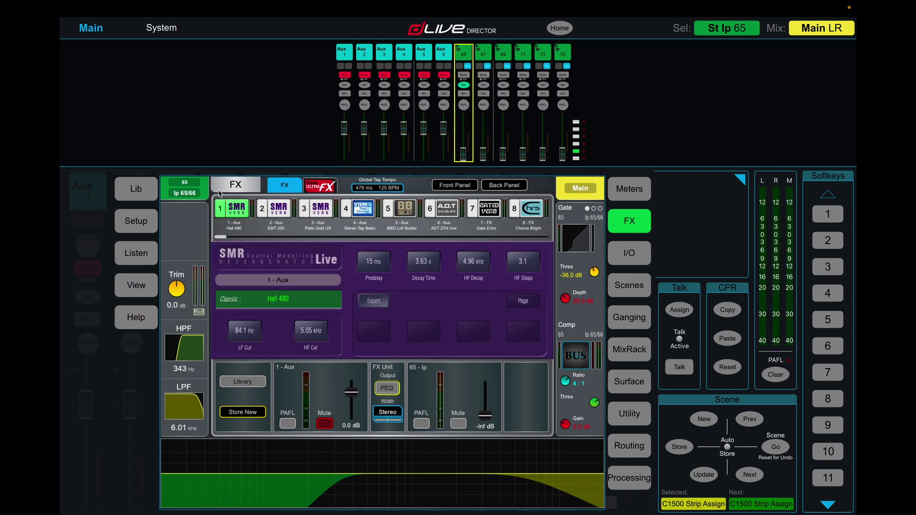
left_click(392, 394)
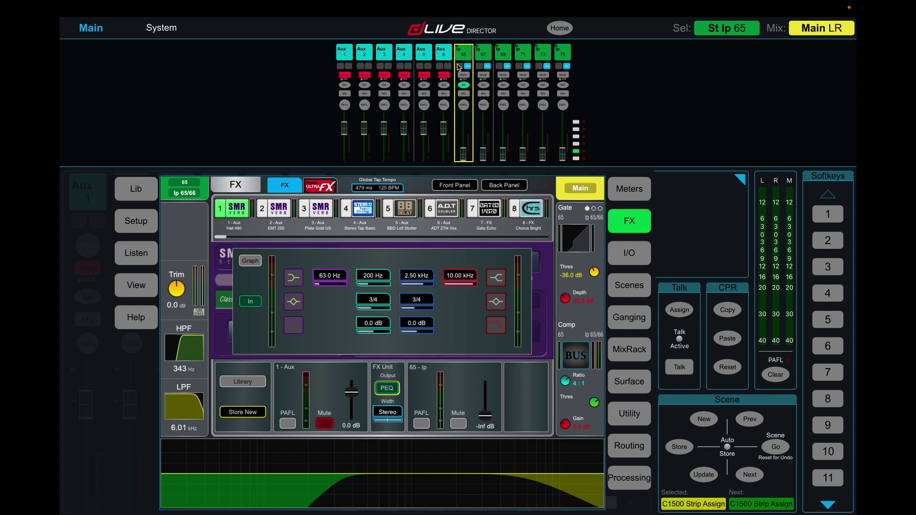
left_click(293, 301)
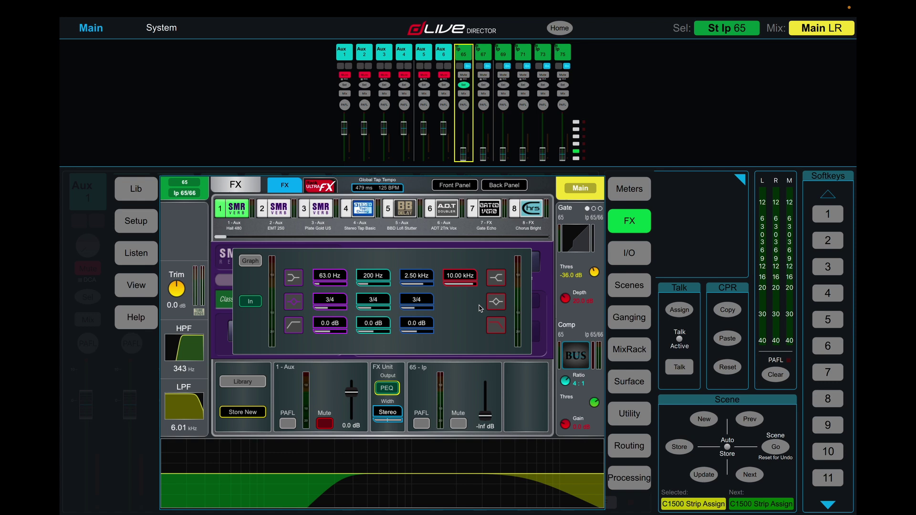
left_click(496, 302)
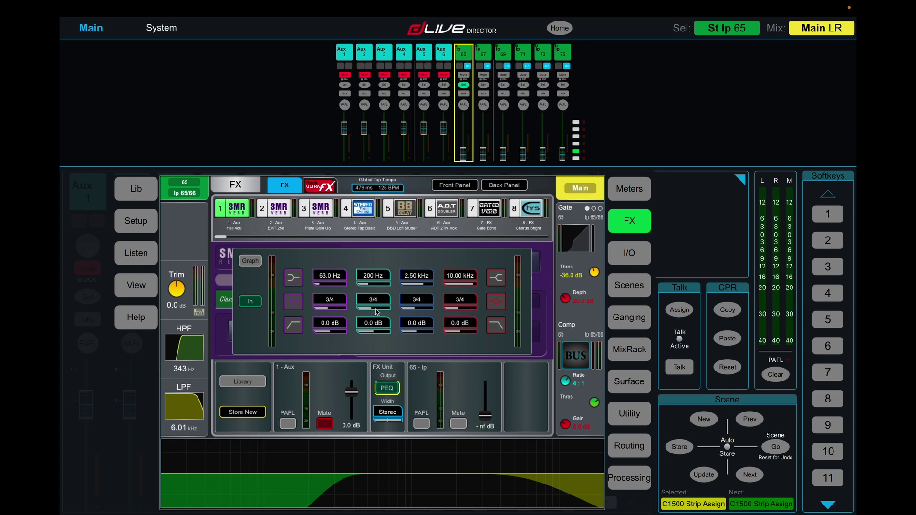
- Narrow band 2 and cut it to -15 dB around 2.35 kHz
left_click_drag(377, 300, 416, 304)
left_click_drag(375, 276, 432, 279)
left_click_drag(381, 304, 264, 510)
left_click(248, 270)
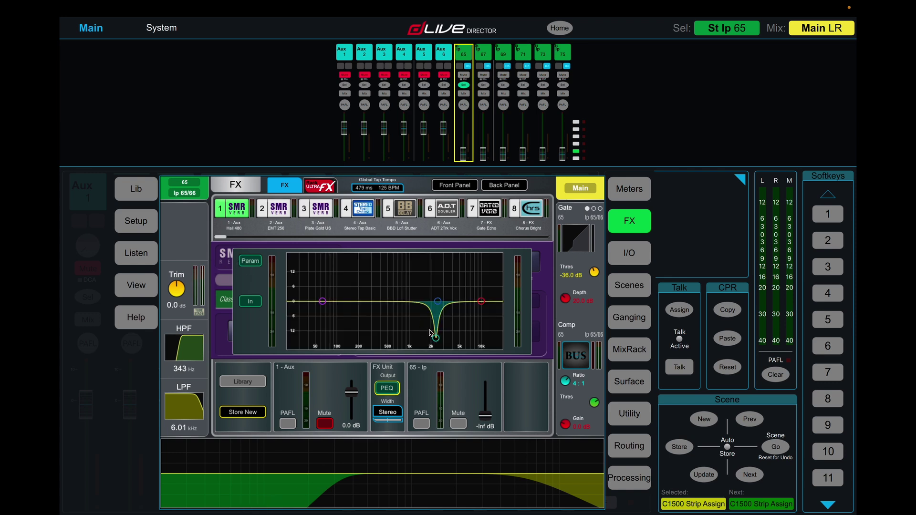
left_click(463, 51)
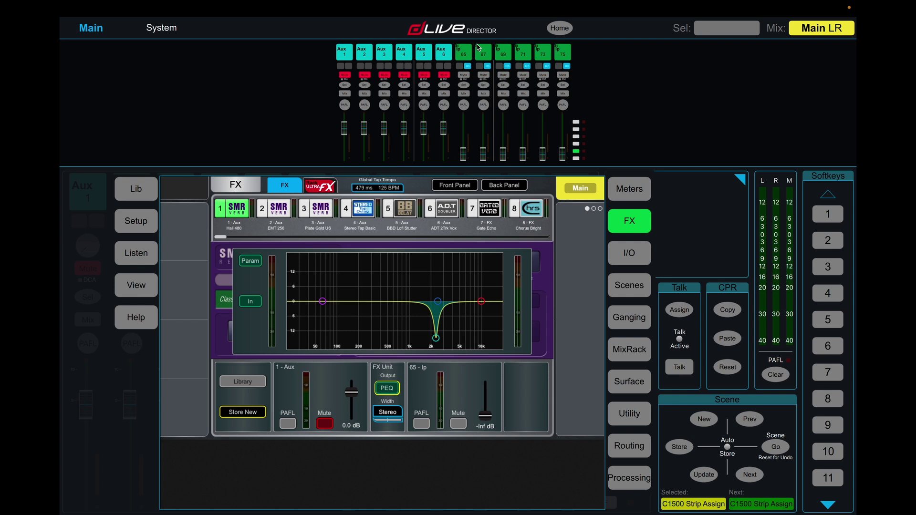
left_click(466, 58)
- Show input 65's PEQ page with all four bands flat at 0.0 dB
left_click(629, 487)
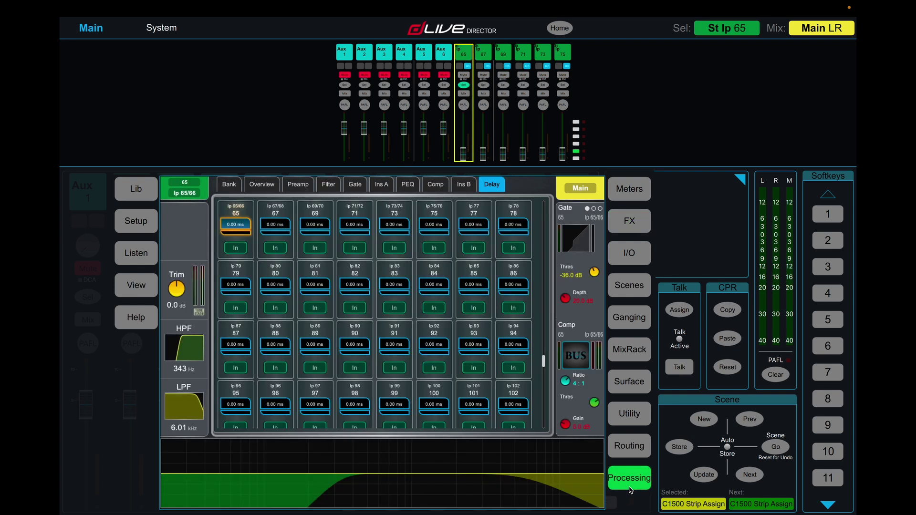
left_click(406, 186)
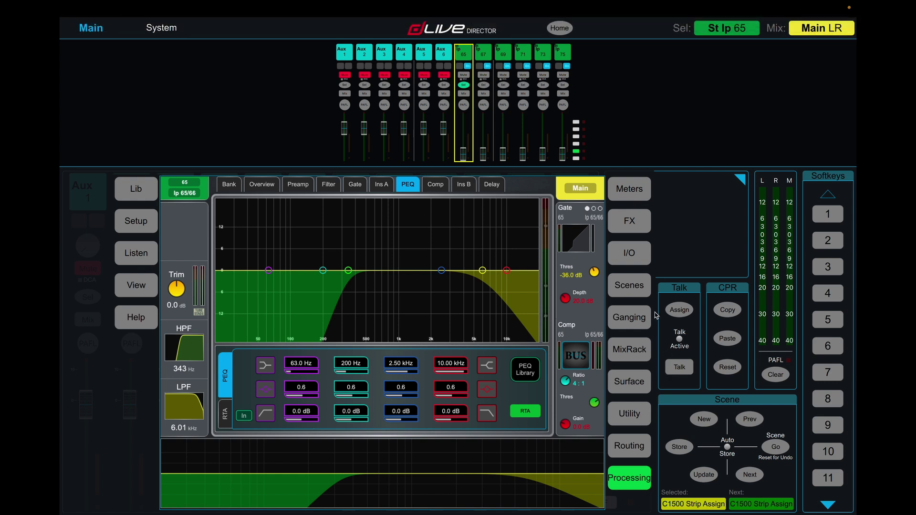
- Set Mixer Config FX Mono to 0, apply and confirm with Yes
left_click(635, 349)
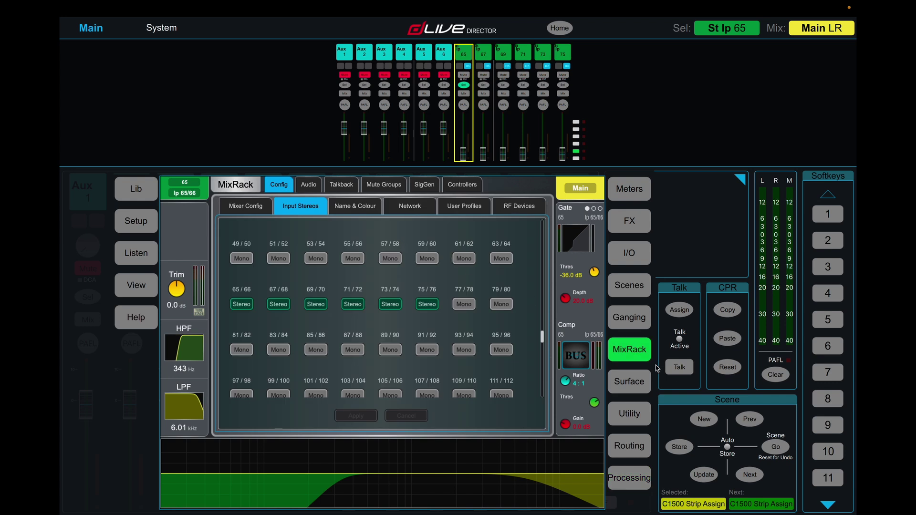
left_click(249, 206)
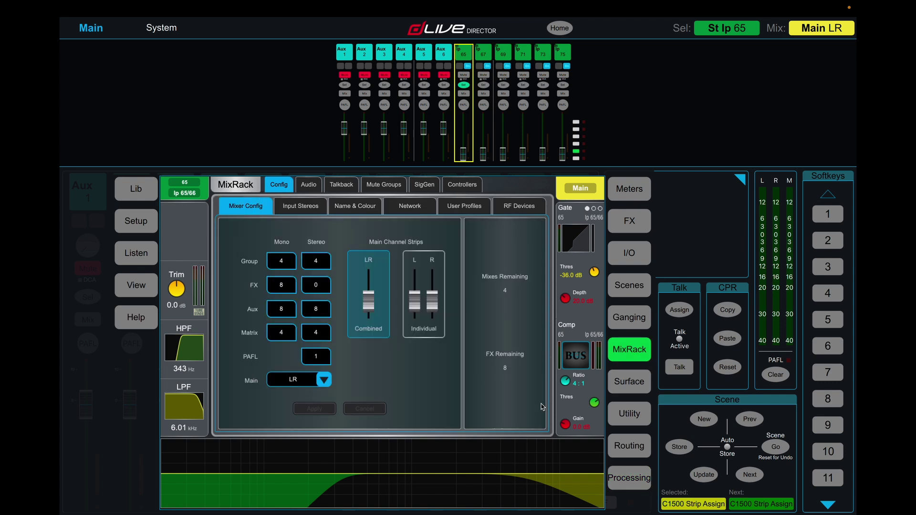
left_click(282, 286)
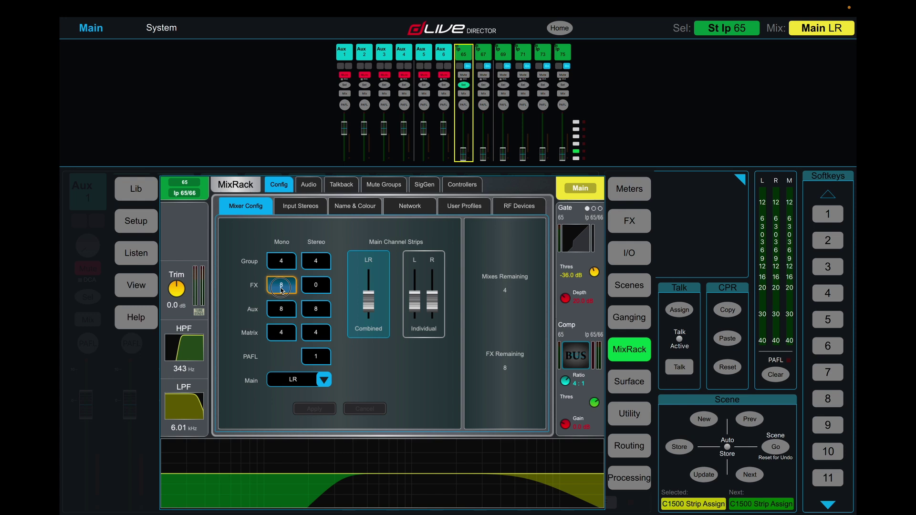
scroll(281, 289, "down", 8)
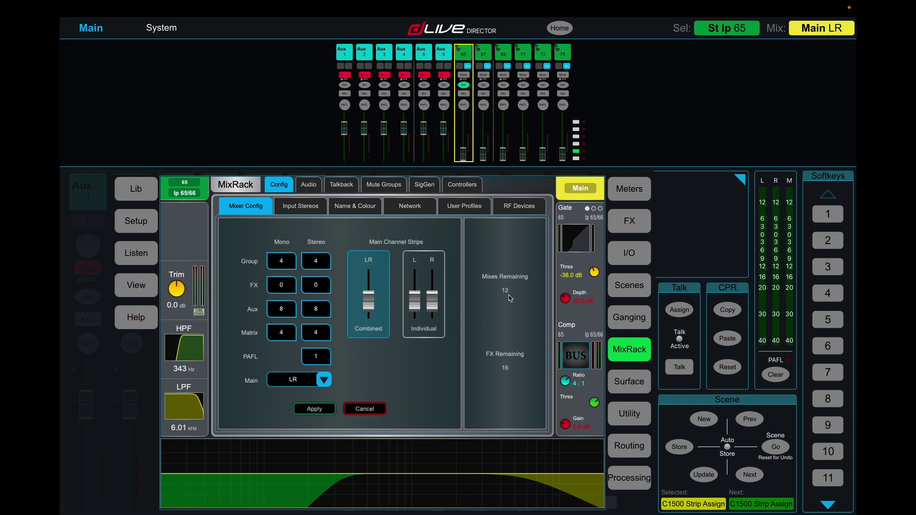
left_click(321, 412)
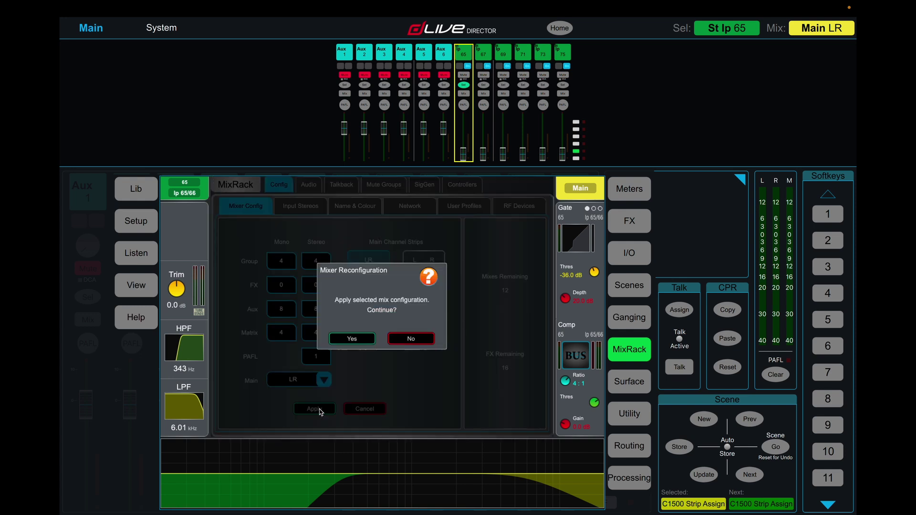
left_click(356, 340)
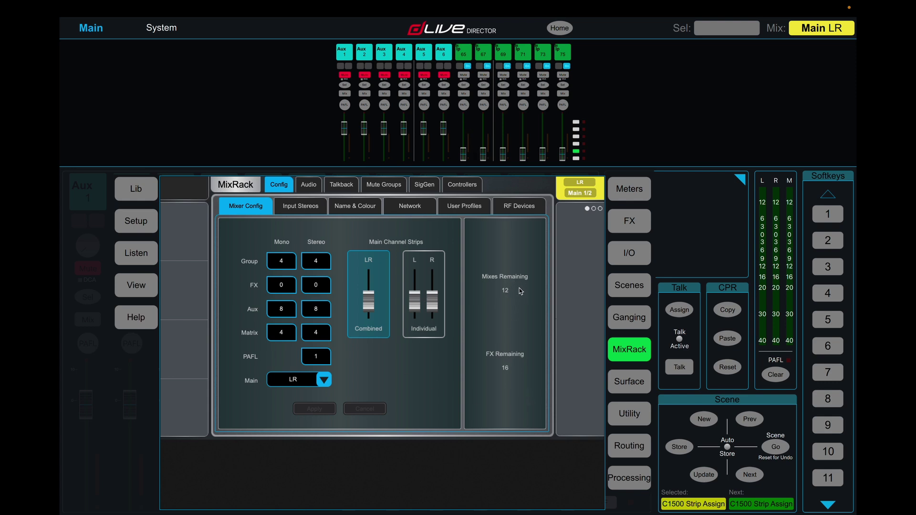
left_click(285, 287)
left_click(639, 224)
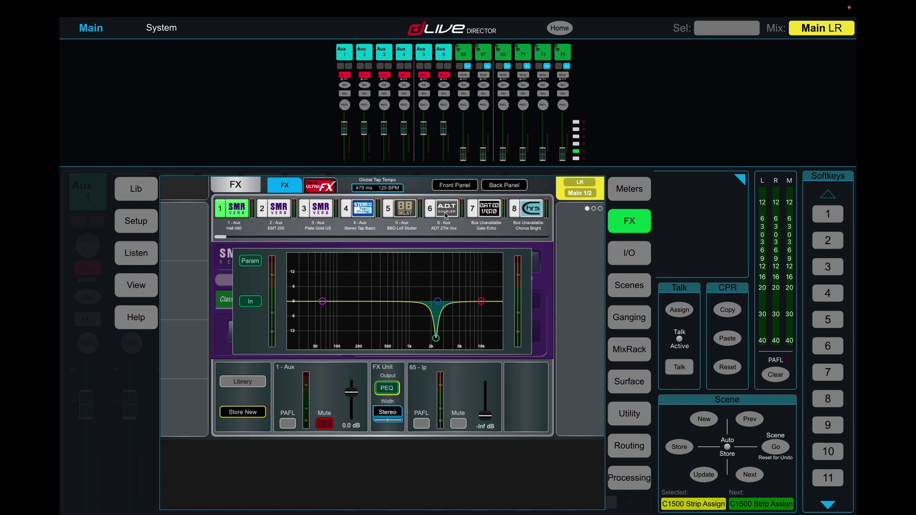
left_click(501, 213)
left_click_drag(501, 212, 412, 233)
left_click(251, 203)
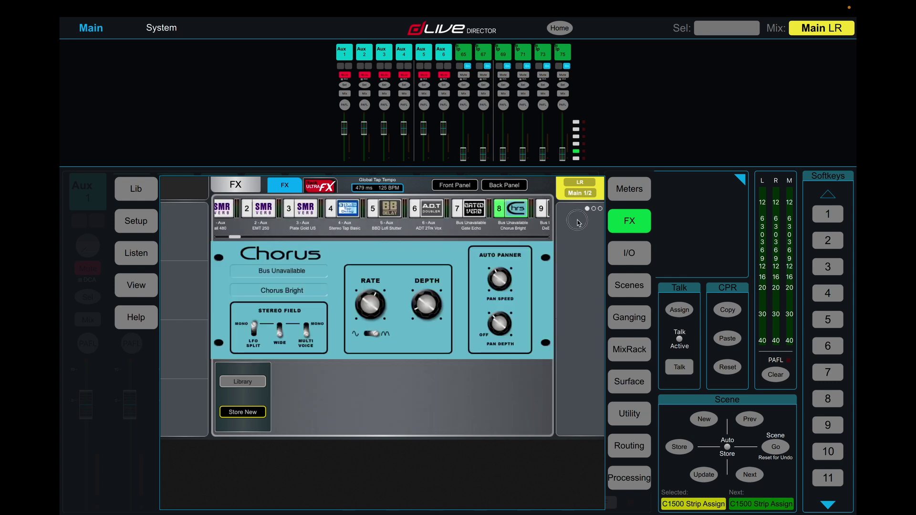
left_click(631, 350)
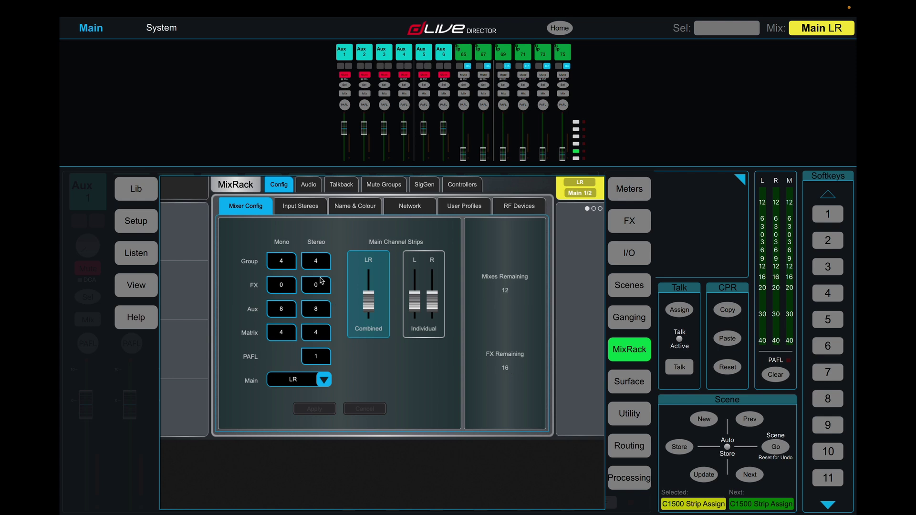
- Scroll the group, aux and matrix mono/stereo counts down to 0
scroll(316, 261, "down", 4)
scroll(286, 260, "down", 4)
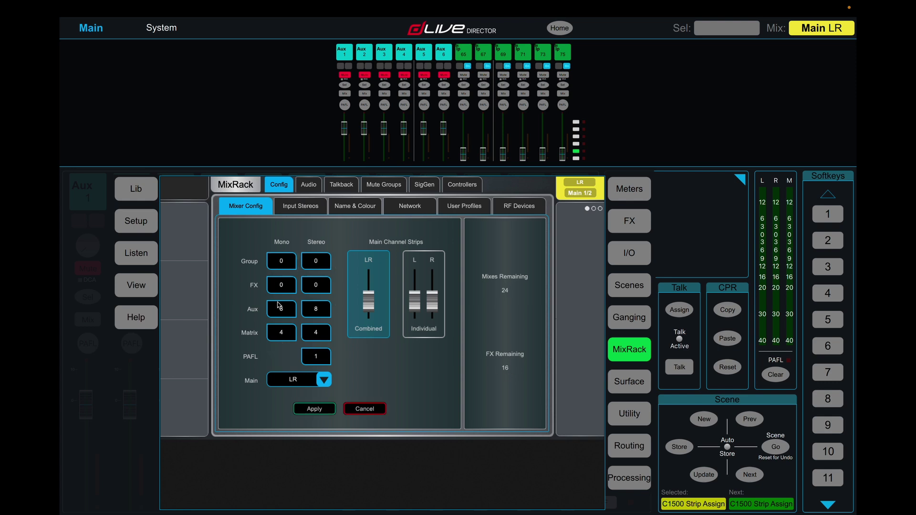
scroll(282, 310, "down", 8)
scroll(319, 309, "down", 8)
scroll(282, 332, "down", 4)
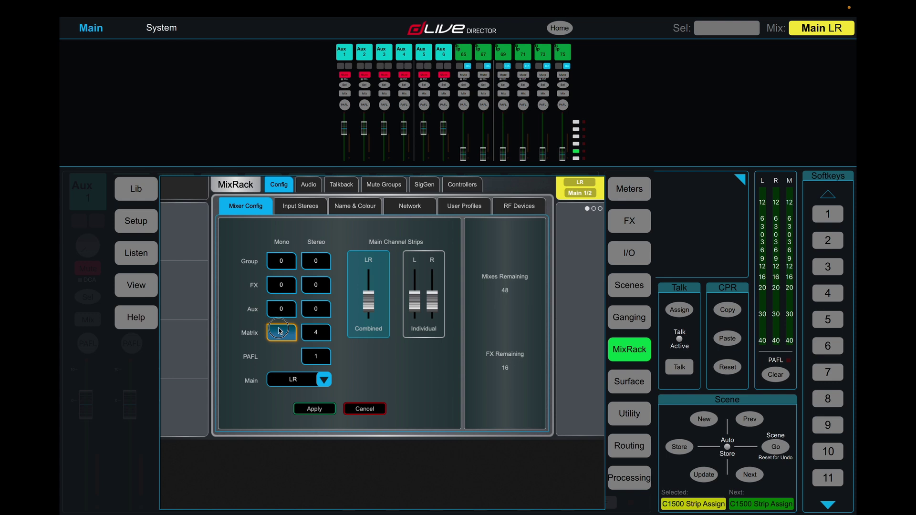
scroll(319, 329, "down", 4)
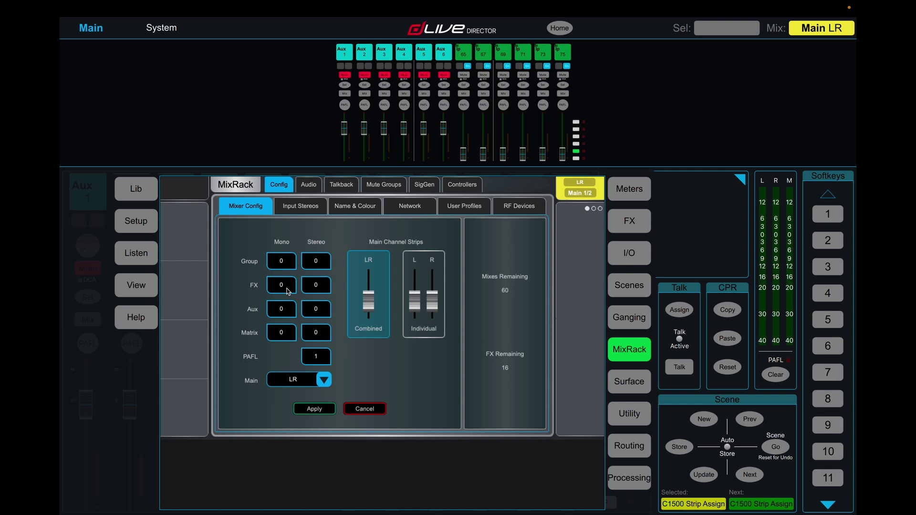
left_click(314, 285)
- Try mono FX counts of 2 and 8, then return mono aux to 0
left_click_drag(281, 291, 283, 282)
left_click_drag(290, 290, 287, 234)
scroll(282, 284, "down", 16)
scroll(284, 309, "up", 16)
left_click_drag(283, 312, 278, 415)
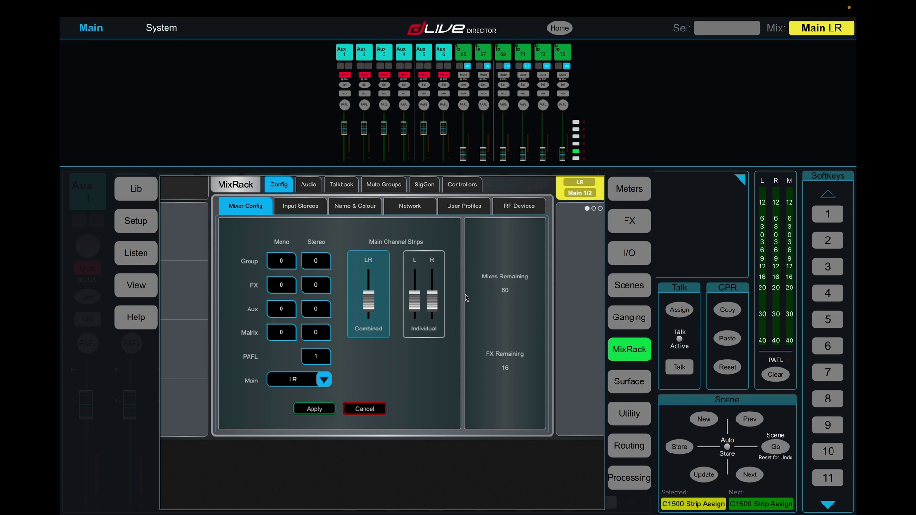